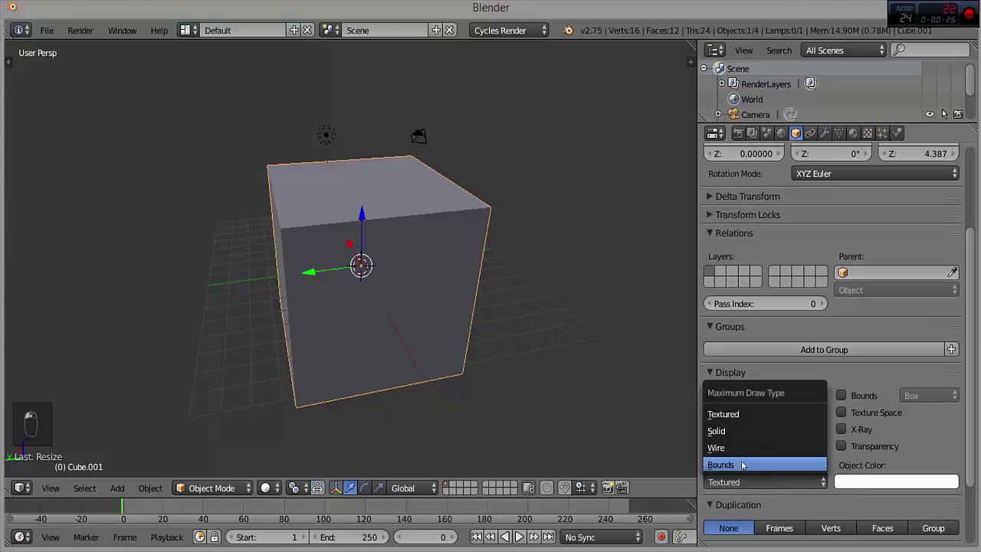
# Set the large cube's maximum draw type to Wire and raise the cube along Z to about 4.39.
pyautogui.click(737, 449)
pyautogui.moveTo(456, 337)
pyautogui.mouseDown(button='middle')
pyautogui.moveTo(408, 243)
pyautogui.moveTo(378, 248)
pyautogui.mouseUp(button='middle')
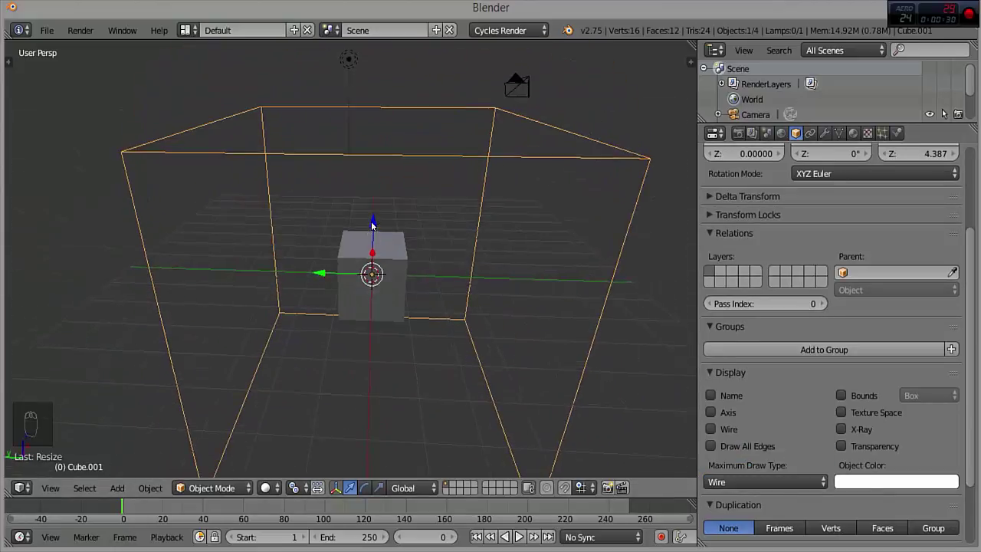
pyautogui.moveTo(372, 224); pyautogui.dragTo(381, 156)
pyautogui.moveTo(399, 155); pyautogui.dragTo(443, 162, button='middle')
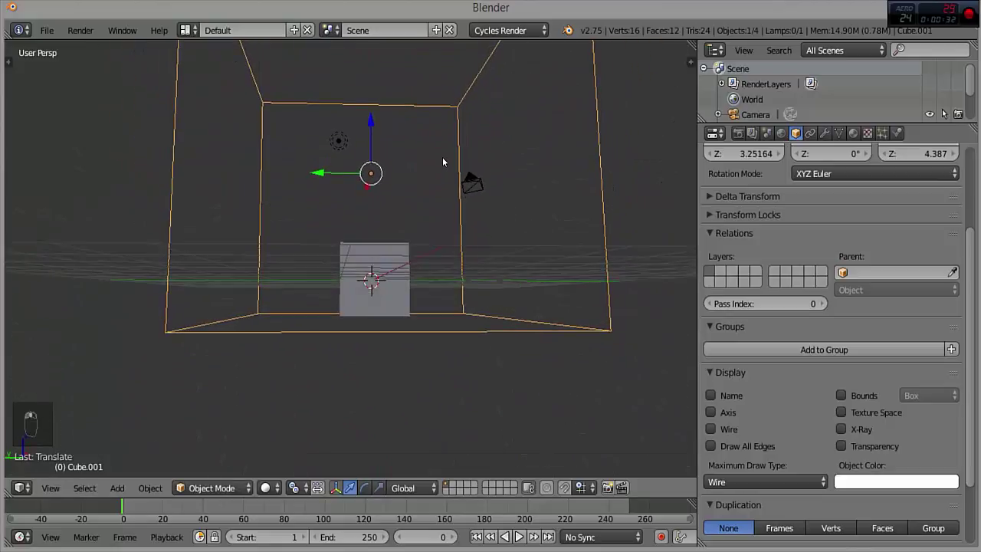
pyautogui.press('KP_1')
pyautogui.press('KP_5')
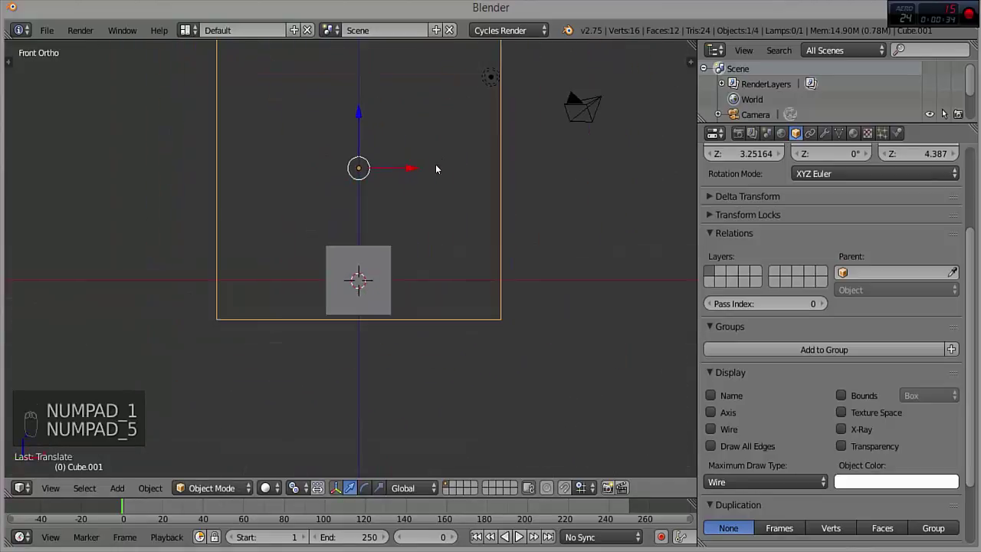
pyautogui.moveTo(362, 139); pyautogui.dragTo(361, 79)
pyautogui.scroll(3, 413, 223)
pyautogui.scroll(-5, 413, 223)
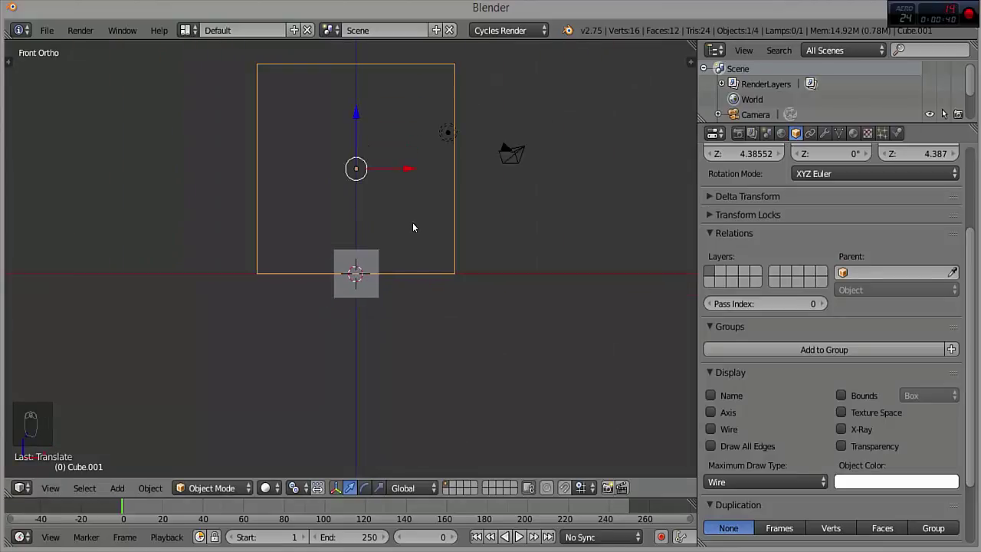
# Choose Cycles Render as the scene's render engine.
pyautogui.press('KP_5')
pyautogui.moveTo(353, 240); pyautogui.dragTo(263, 356, button='middle')
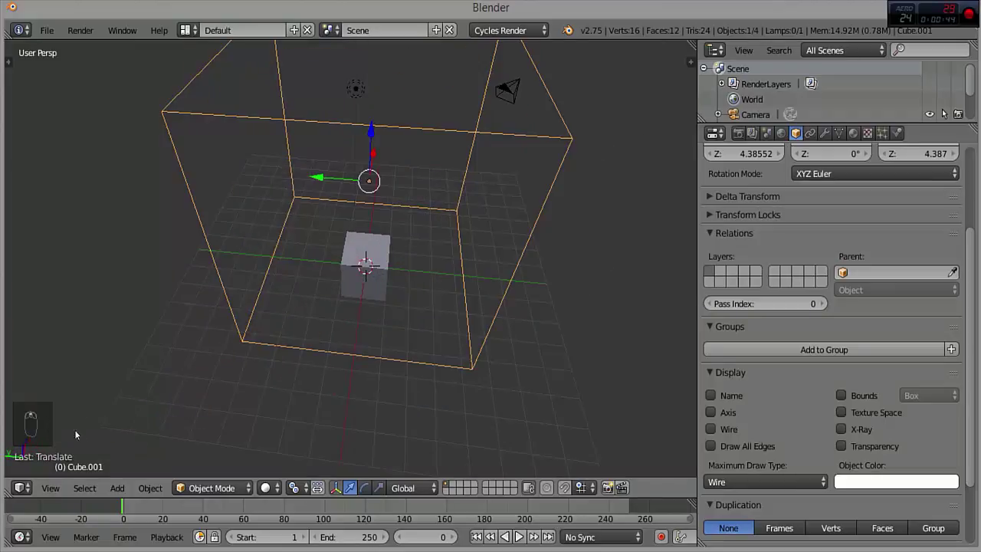
pyautogui.scroll(-3, 407, 243)
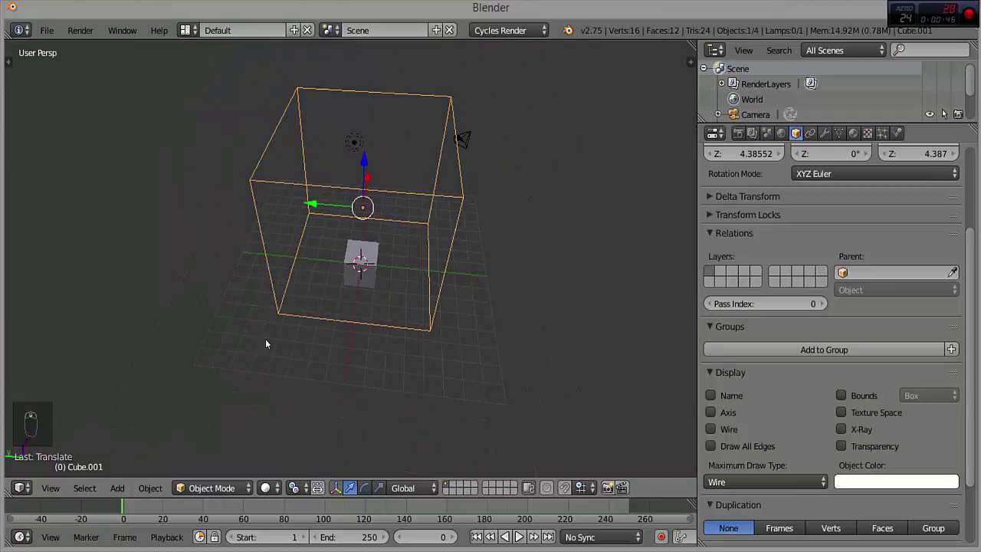
pyautogui.moveTo(266, 339); pyautogui.dragTo(526, 266, button='middle')
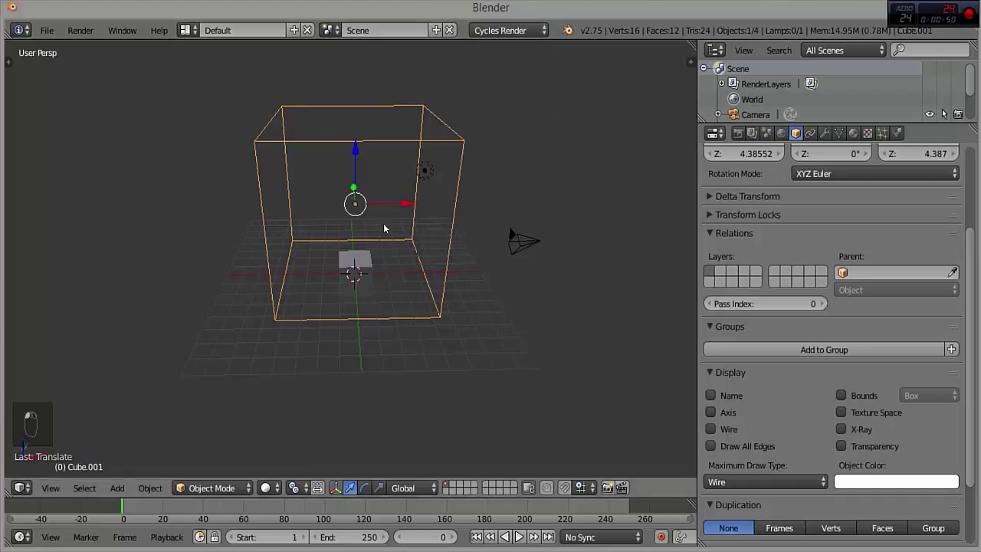
pyautogui.click(500, 30)
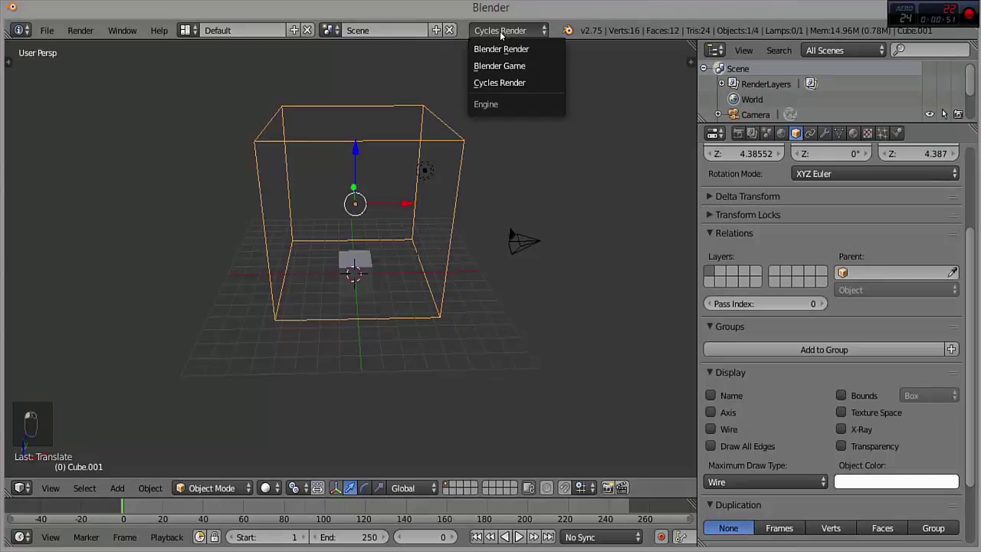
pyautogui.click(495, 84)
# Enable Fluid physics on the large wireframe cube and set its fluid type to Domain.
pyautogui.scroll(2, 349, 299)
pyautogui.rightClick(368, 276)
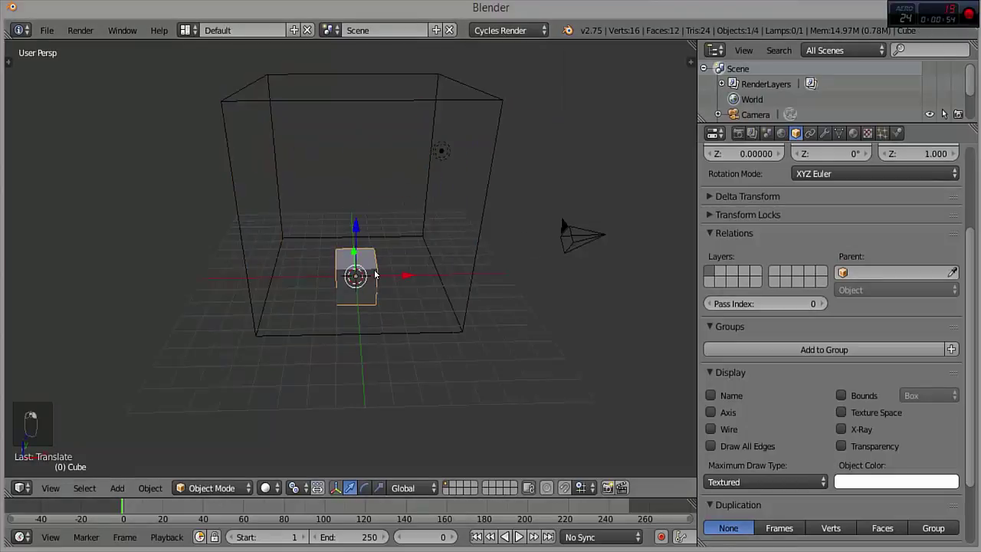
pyautogui.scroll(2, 379, 276)
pyautogui.rightClick(515, 226)
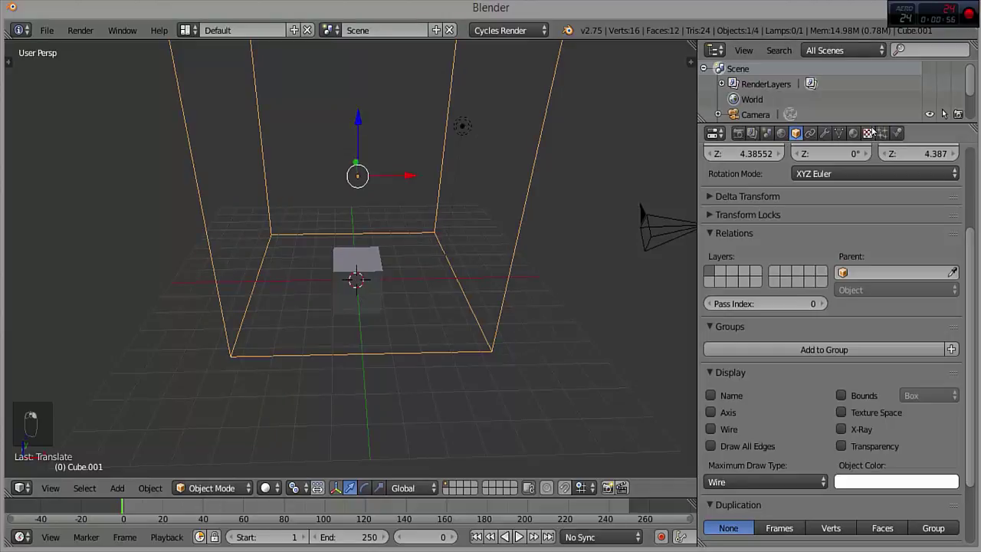
pyautogui.click(898, 134)
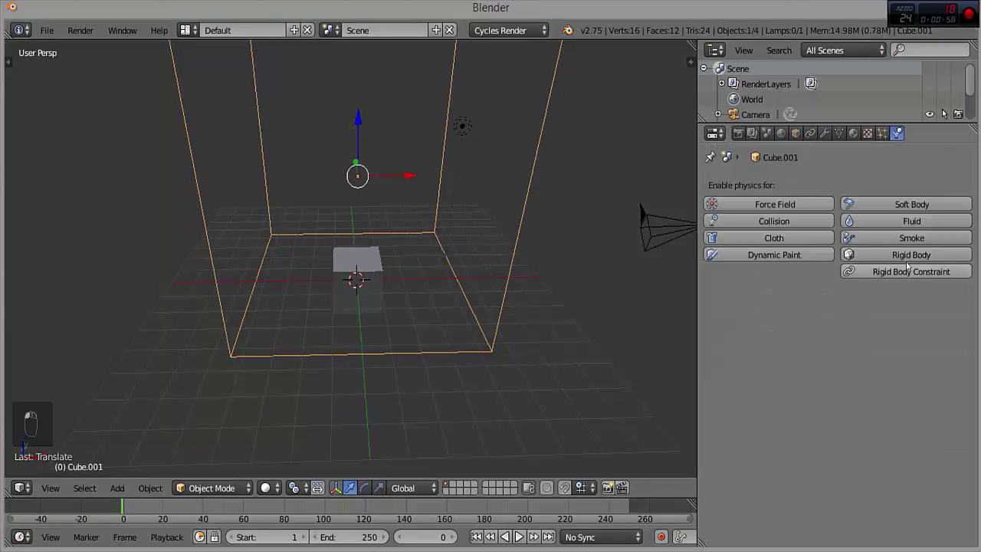
pyautogui.click(873, 221)
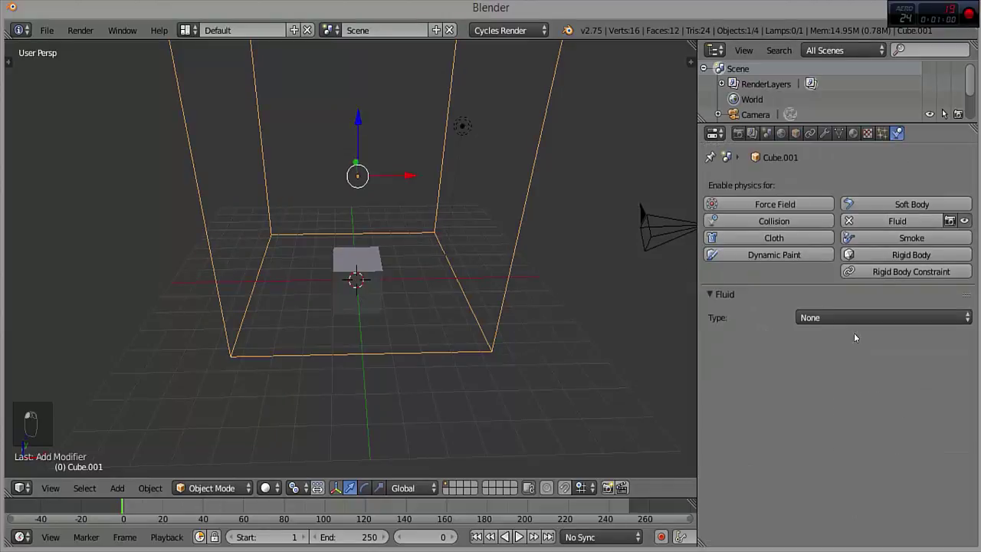
pyautogui.click(839, 317)
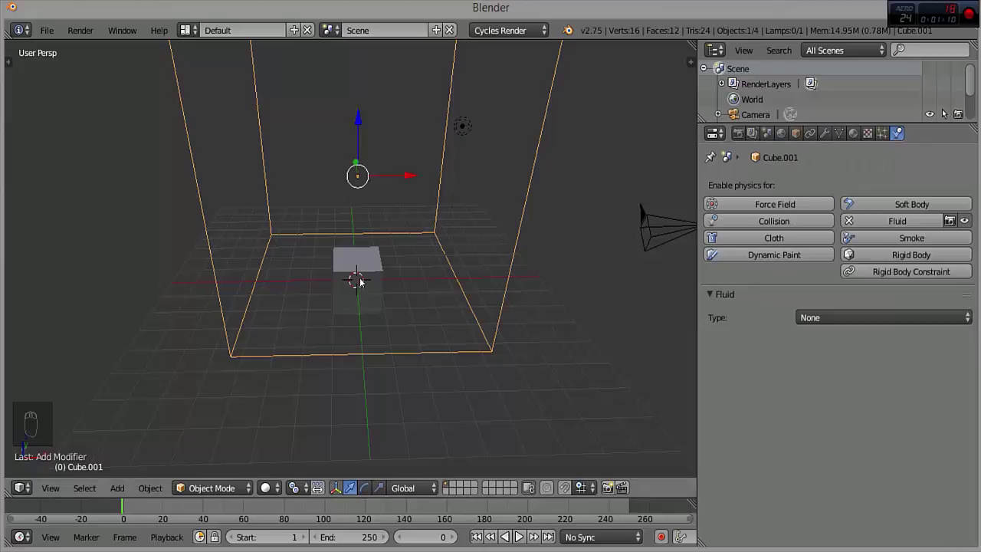
pyautogui.click(890, 317)
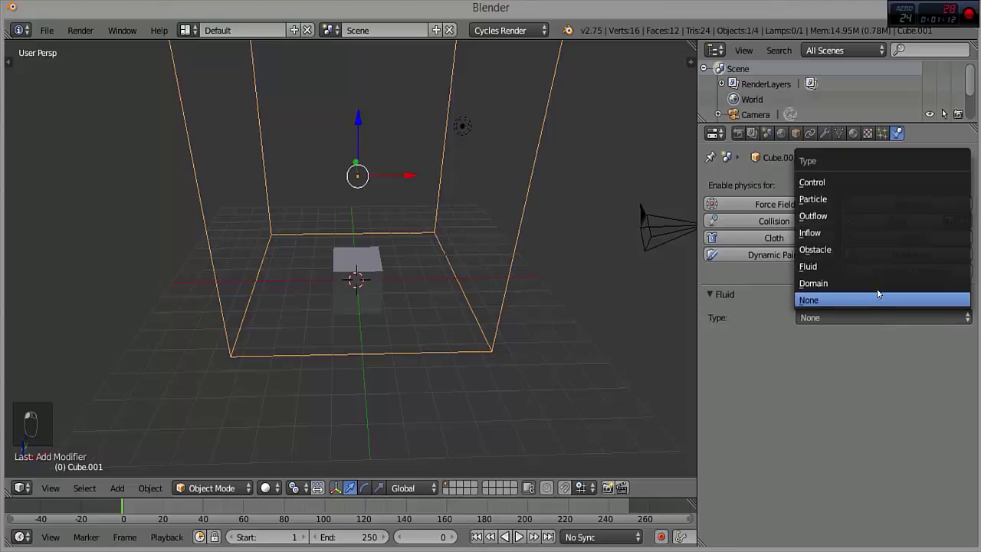
pyautogui.click(877, 286)
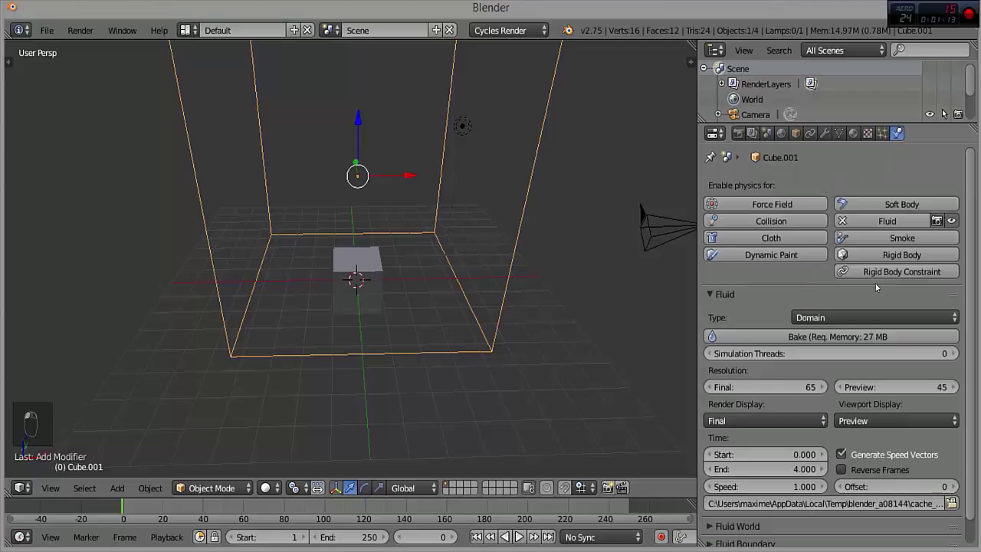
# Raise the small cube along Z so it sits inside the wireframe domain, just below the domain's upper face.
pyautogui.rightClick(360, 273)
pyautogui.moveTo(367, 229); pyautogui.dragTo(385, 450)
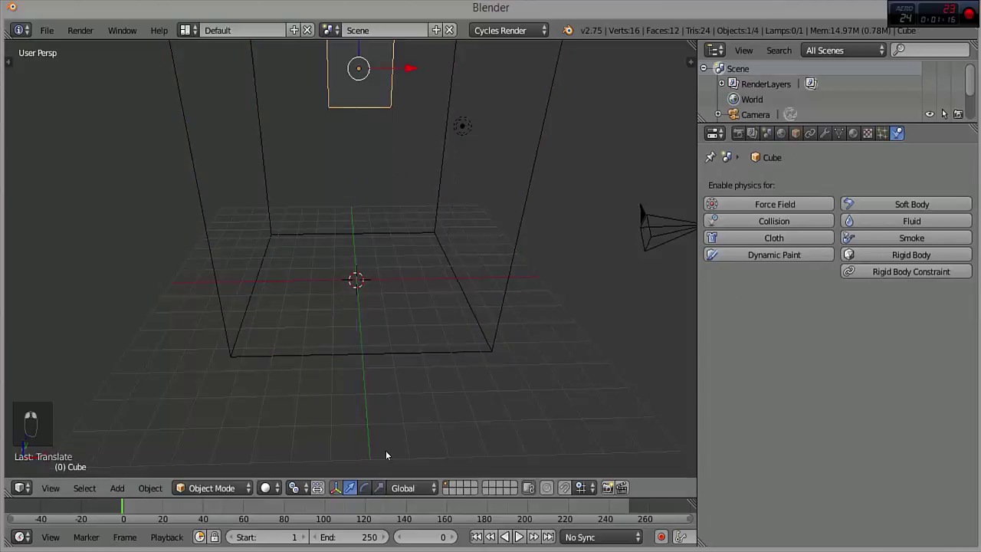
pyautogui.moveTo(386, 450); pyautogui.dragTo(388, 146, button='middle')
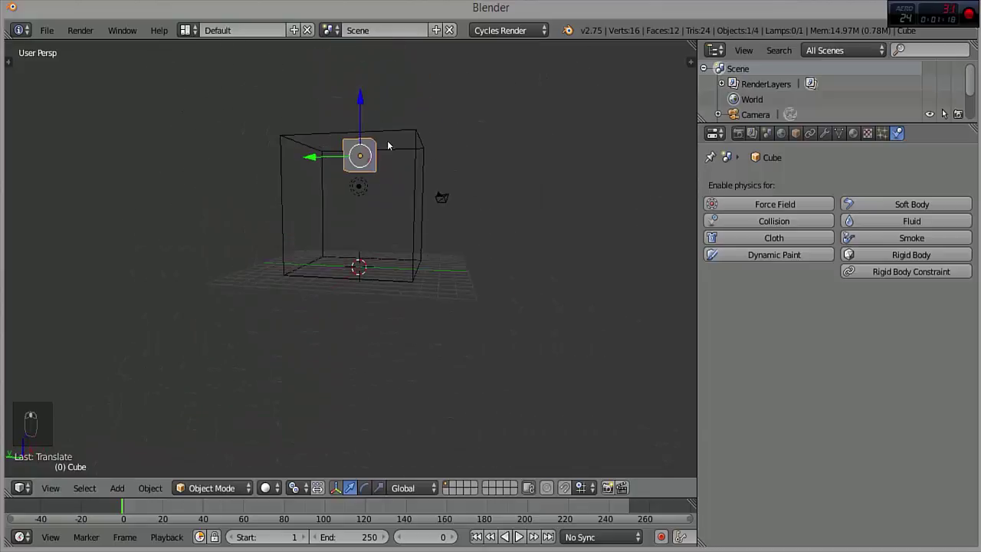
pyautogui.rightClick(400, 153)
pyautogui.scroll(2, 431, 181)
pyautogui.moveTo(430, 181); pyautogui.dragTo(460, 291, button='middle')
pyautogui.rightClick(361, 176)
pyautogui.moveTo(361, 176); pyautogui.dragTo(368, 215)
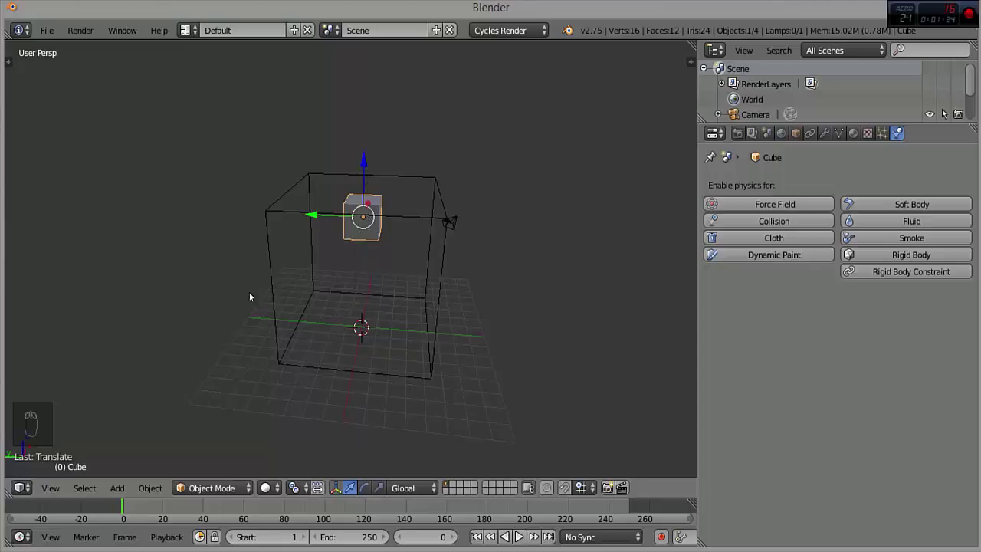
# Examine the small cube's placement inside the wireframe domain from several angles and distances.
pyautogui.moveTo(324, 322); pyautogui.dragTo(430, 288, button='middle')
pyautogui.moveTo(454, 250); pyautogui.dragTo(380, 260, button='middle')
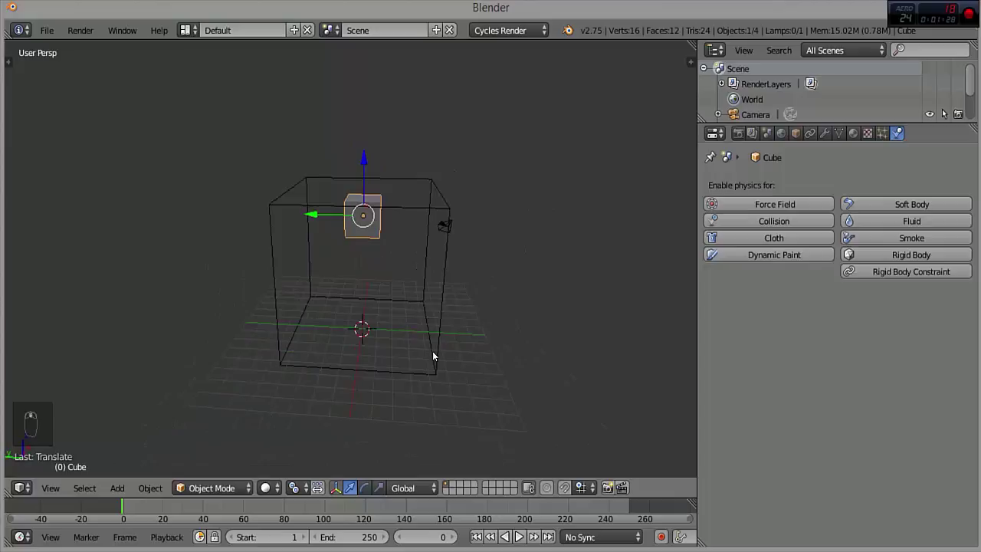
pyautogui.scroll(-2, 434, 365)
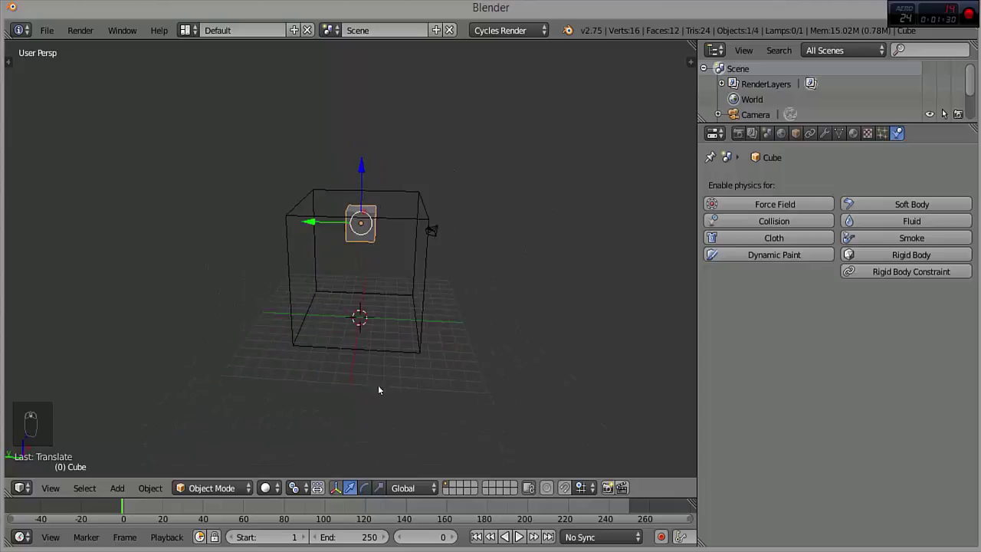
pyautogui.scroll(6, 521, 375)
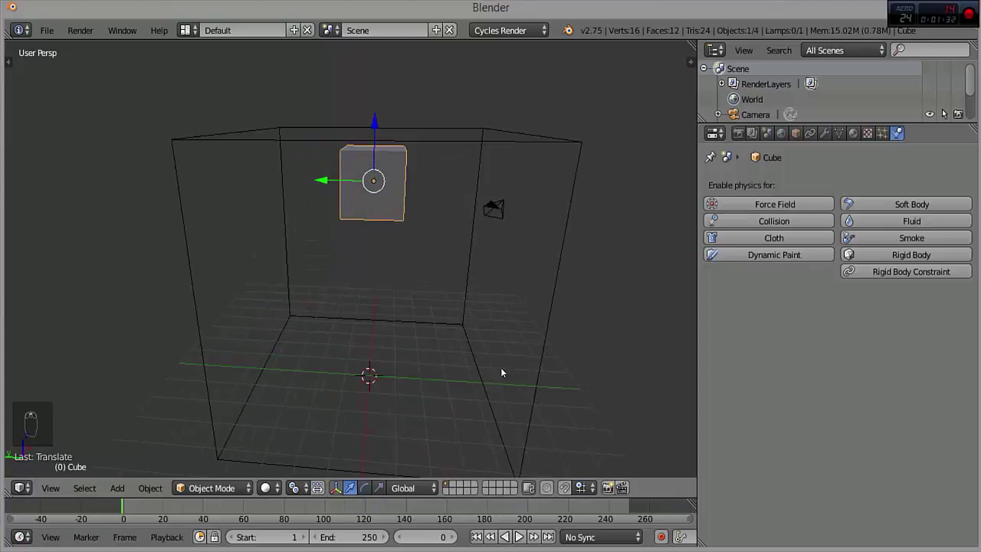
pyautogui.scroll(-3, 368, 374)
pyautogui.moveTo(372, 375); pyautogui.dragTo(371, 404, button='middle')
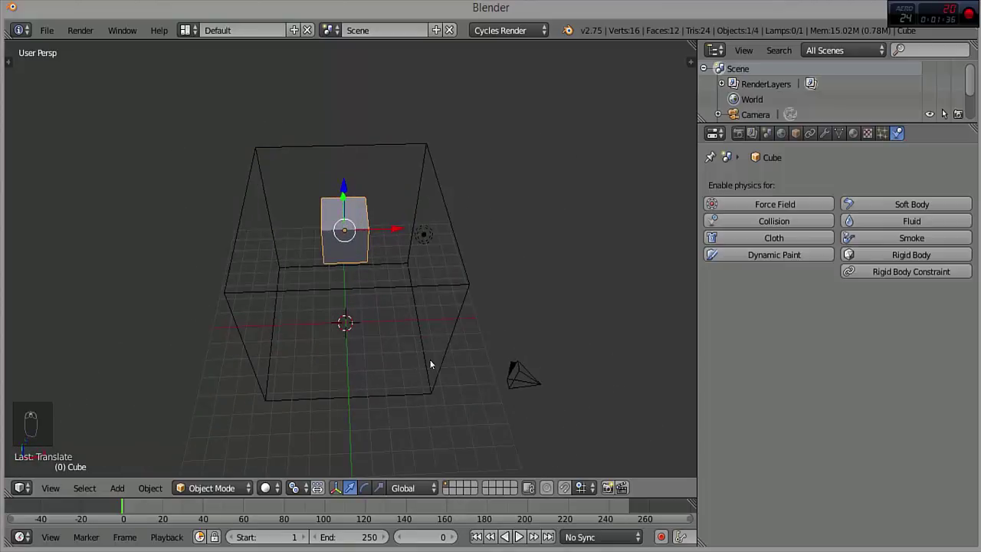
pyautogui.moveTo(444, 346); pyautogui.dragTo(574, 293, button='middle')
pyautogui.moveTo(476, 334); pyautogui.dragTo(605, 299, button='middle')
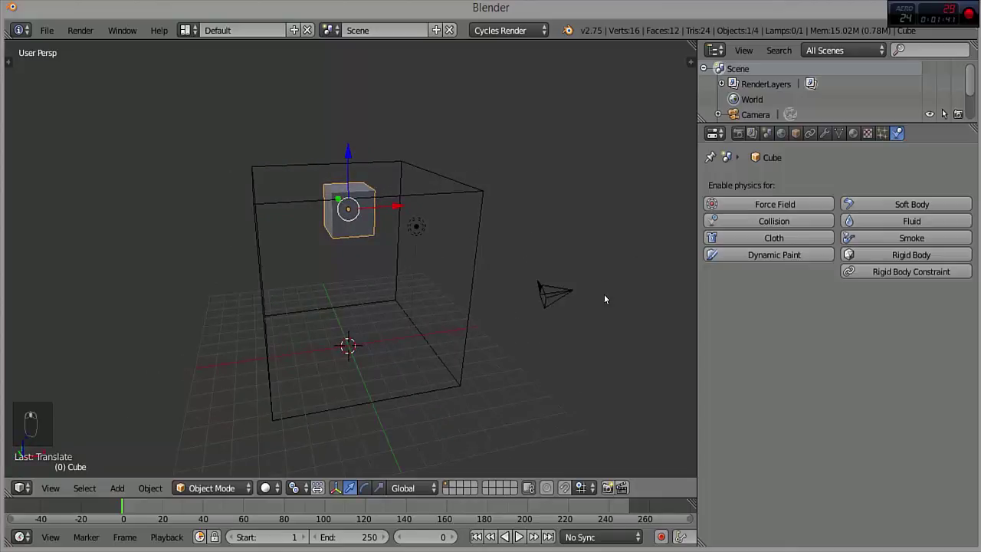
# Enable Fluid physics on the small cube and set its type to Fluid.
pyautogui.click(912, 221)
pyautogui.click(916, 317)
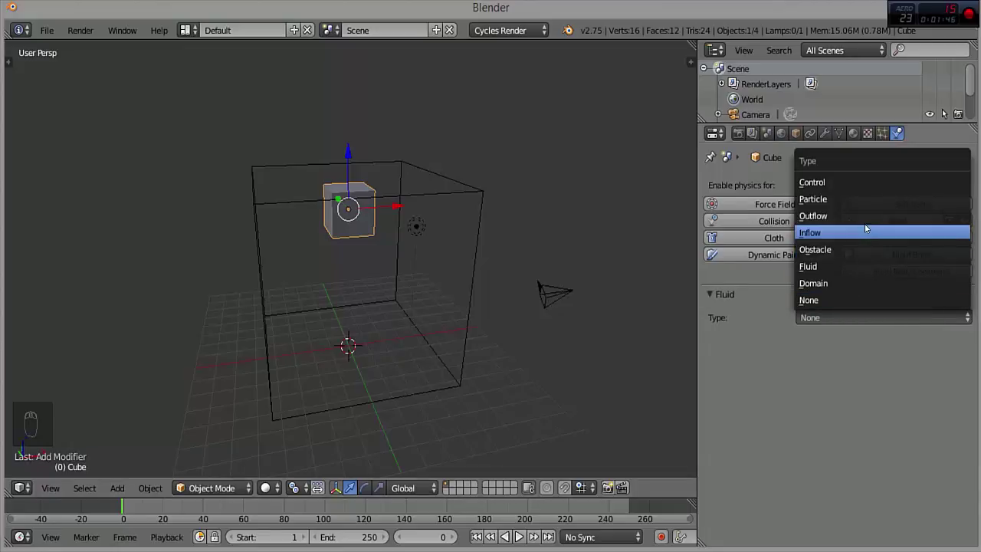
pyautogui.click(836, 267)
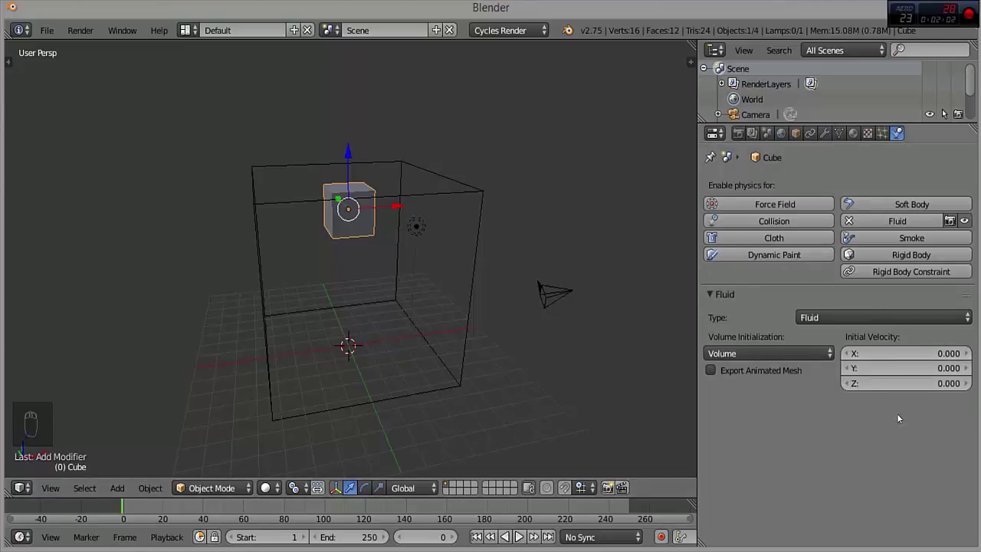
# Select the wireframe domain cube and bake its fluid simulation.
pyautogui.rightClick(472, 235)
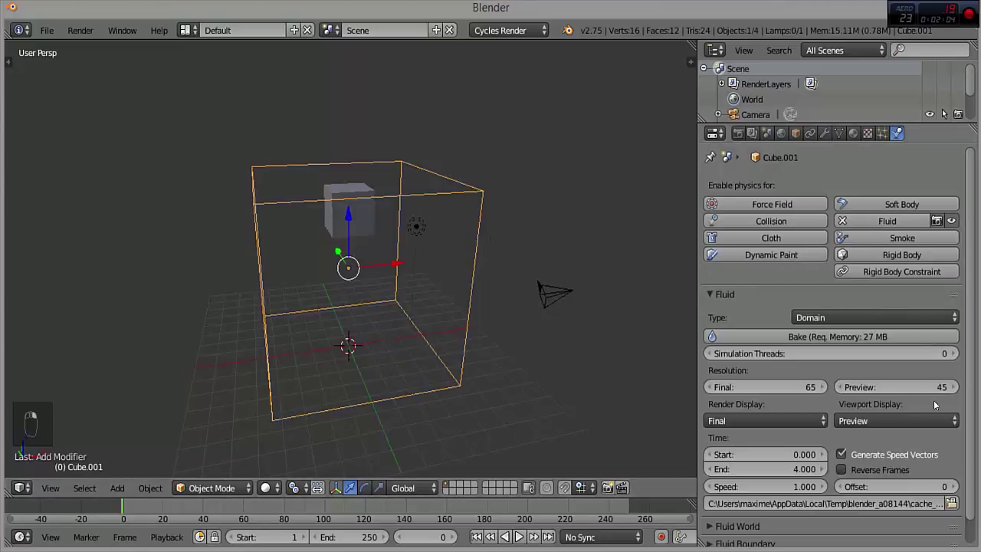
pyautogui.scroll(-1, 906, 379)
pyautogui.click(845, 313)
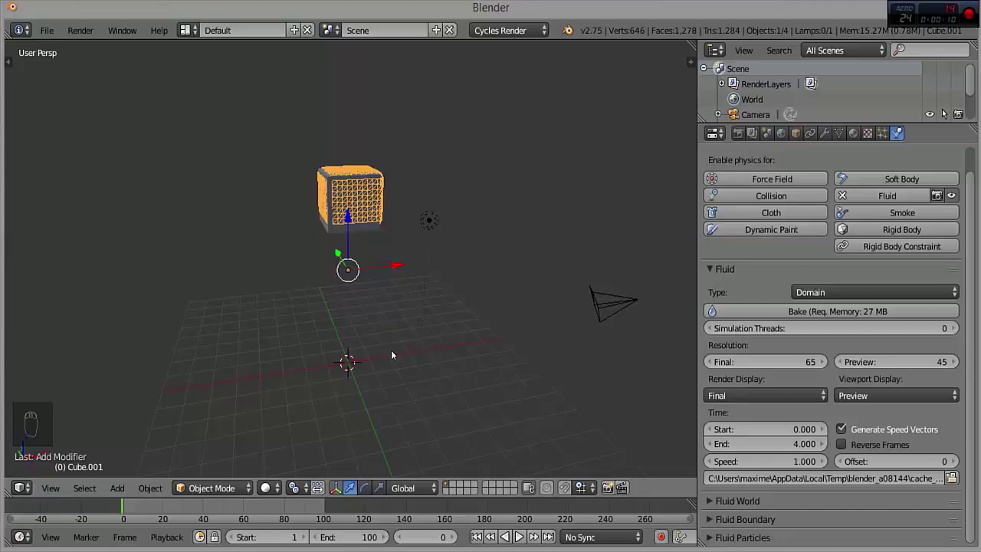
# Play back the baked fluid animation, stop it, and examine the fluid mesh around the small cube up close.
pyautogui.hotkey('alt', 'a')
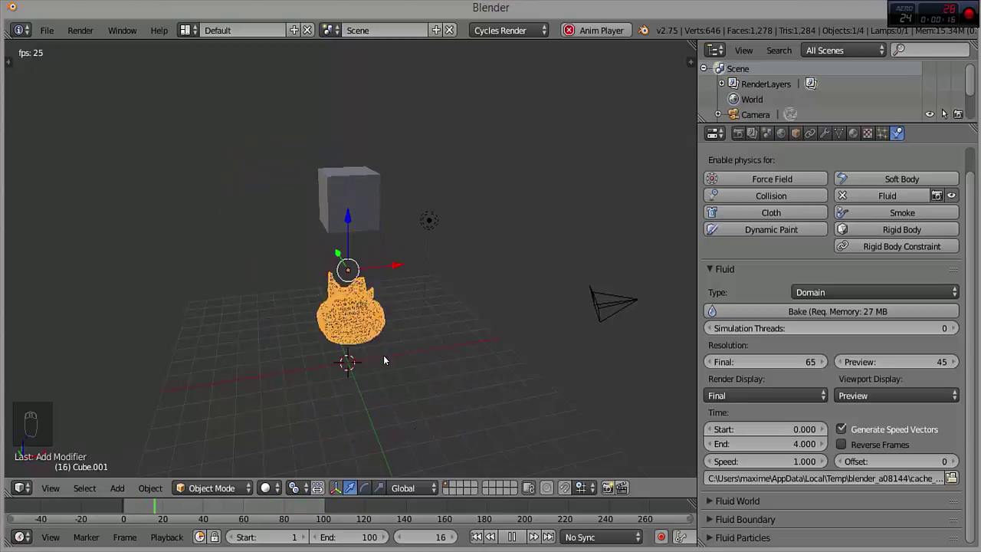
pyautogui.press('Escape')
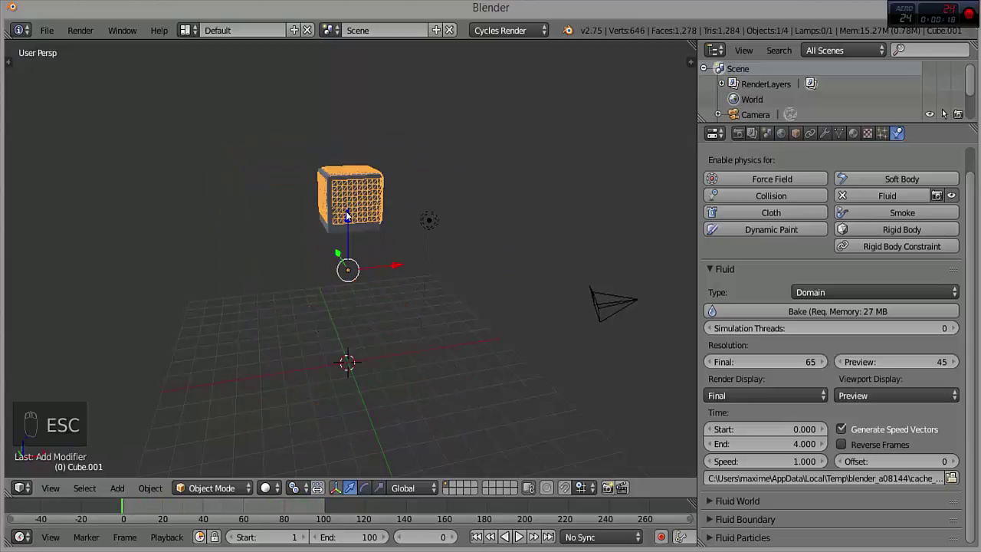
pyautogui.scroll(6, 347, 217)
pyautogui.moveTo(387, 234); pyautogui.dragTo(456, 262, button='middle')
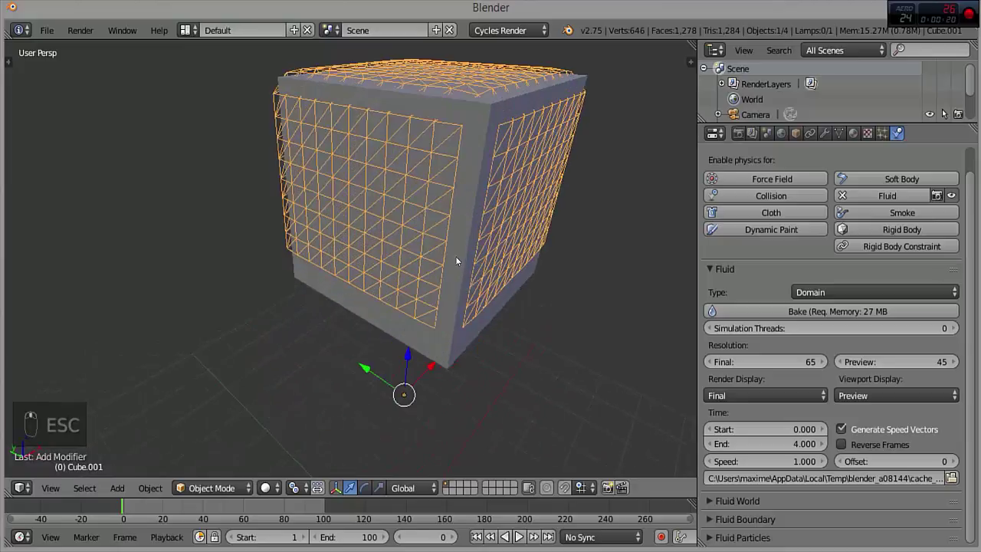
pyautogui.scroll(-6, 409, 226)
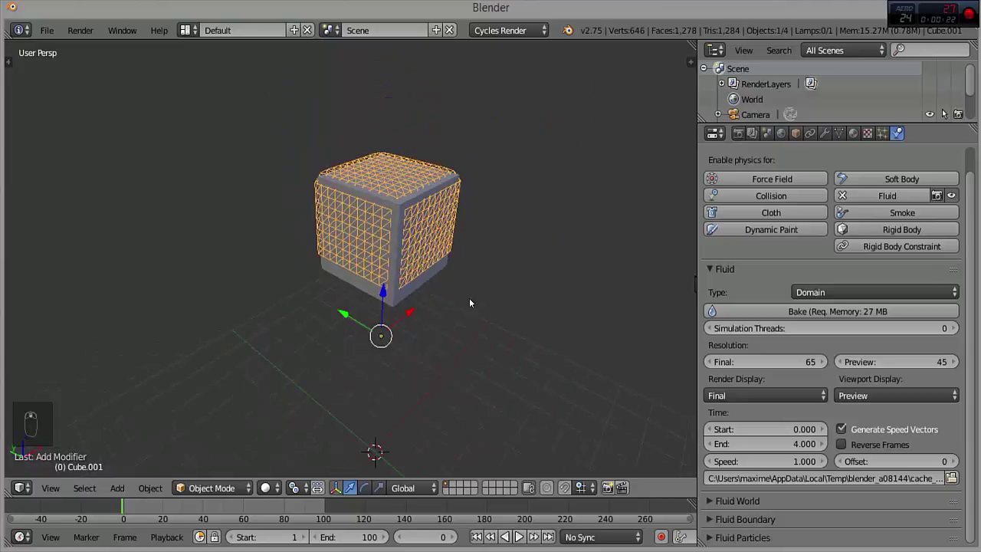
# Preview the cube and fluid in Rendered viewport shading, and return the view to Solid shading.
pyautogui.moveTo(491, 352); pyautogui.dragTo(265, 508, button='middle')
pyautogui.scroll(3, 453, 329)
pyautogui.click(268, 488)
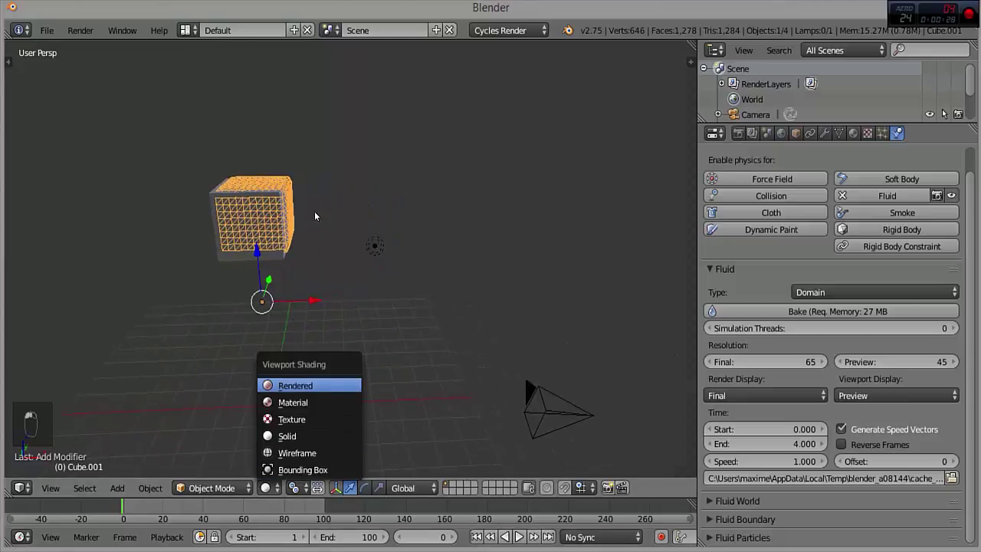
pyautogui.press('Return')
pyautogui.moveTo(256, 203)
pyautogui.keyDown('shift'); pyautogui.mouseDown(button='middle')
pyautogui.moveTo(324, 256)
pyautogui.moveTo(390, 276)
pyautogui.mouseUp(button='middle'); pyautogui.keyUp('shift')
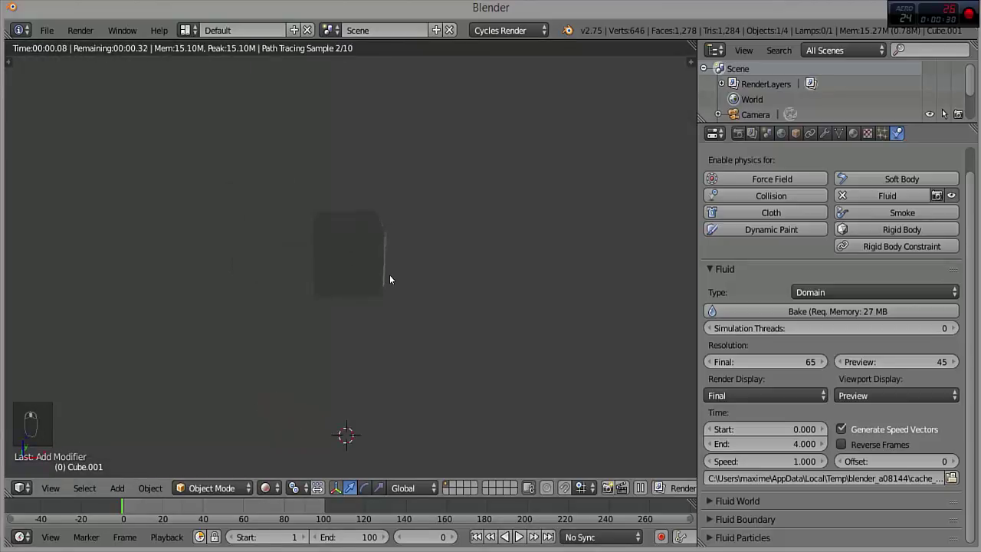
pyautogui.click(268, 488)
pyautogui.click(270, 437)
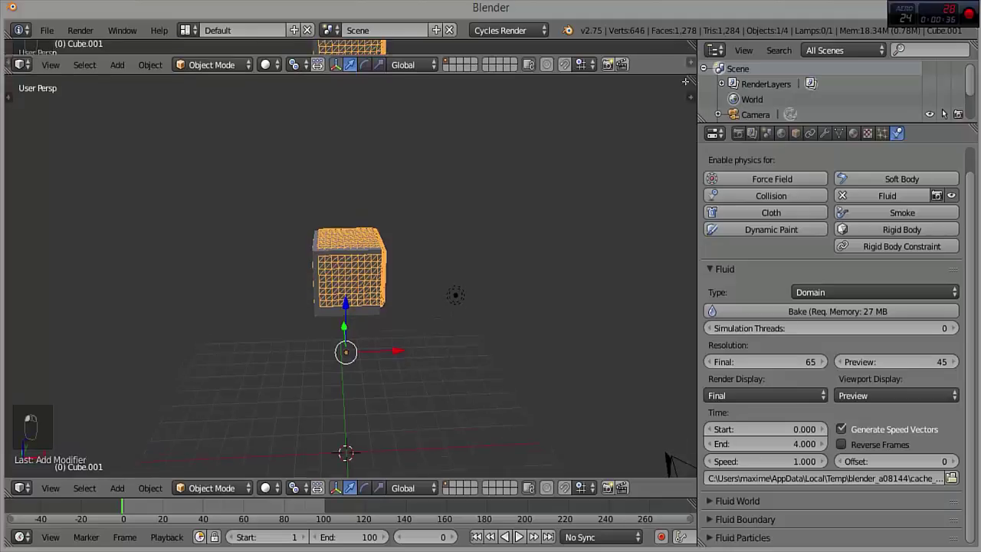
# Split the 3D view in two, turn the upper area into a Node Editor, and create a new material for the domain cube.
pyautogui.moveTo(668, 466); pyautogui.dragTo(22, 216)
pyautogui.click(17, 218)
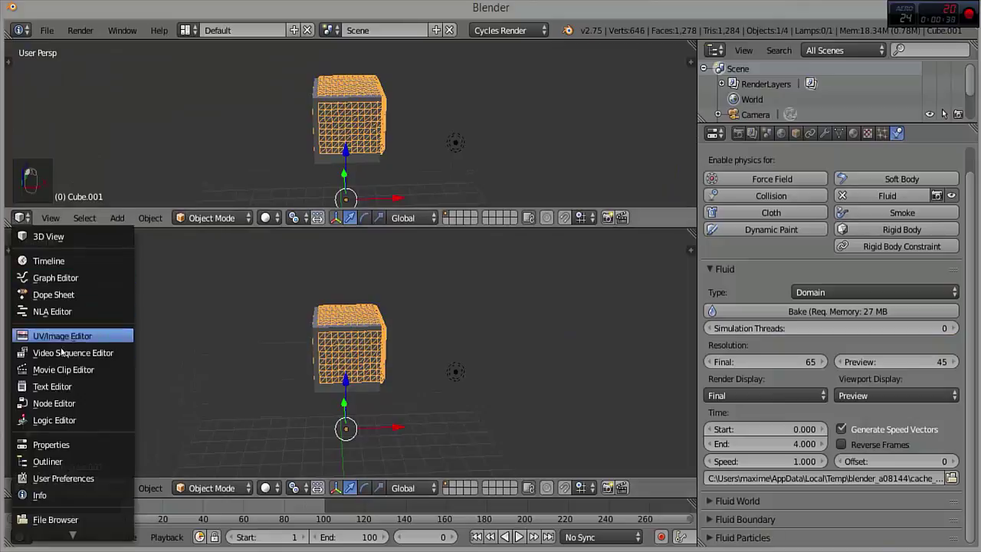
pyautogui.click(61, 403)
pyautogui.moveTo(470, 229); pyautogui.dragTo(482, 251)
pyautogui.click(340, 240)
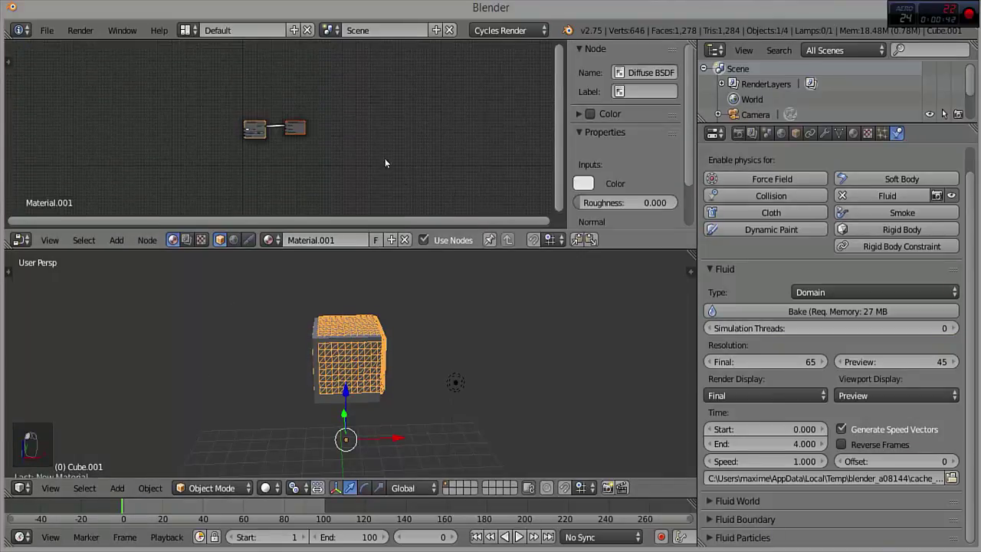
# Move the Diffuse BSDF node well away from the Material Output and add a Glossy BSDF node below it.
pyautogui.press('Home')
pyautogui.moveTo(224, 166); pyautogui.dragTo(402, 170, button='middle')
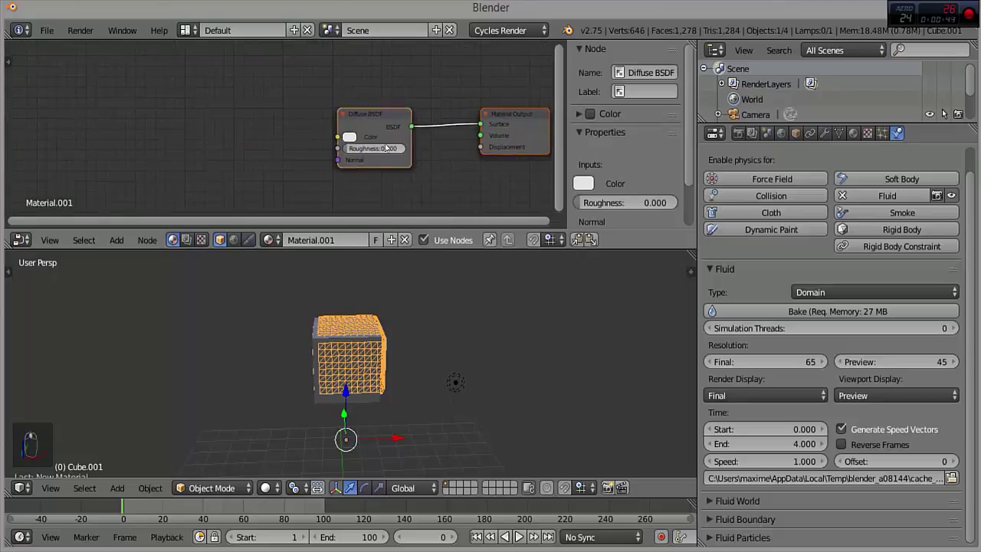
pyautogui.moveTo(365, 116); pyautogui.dragTo(156, 73)
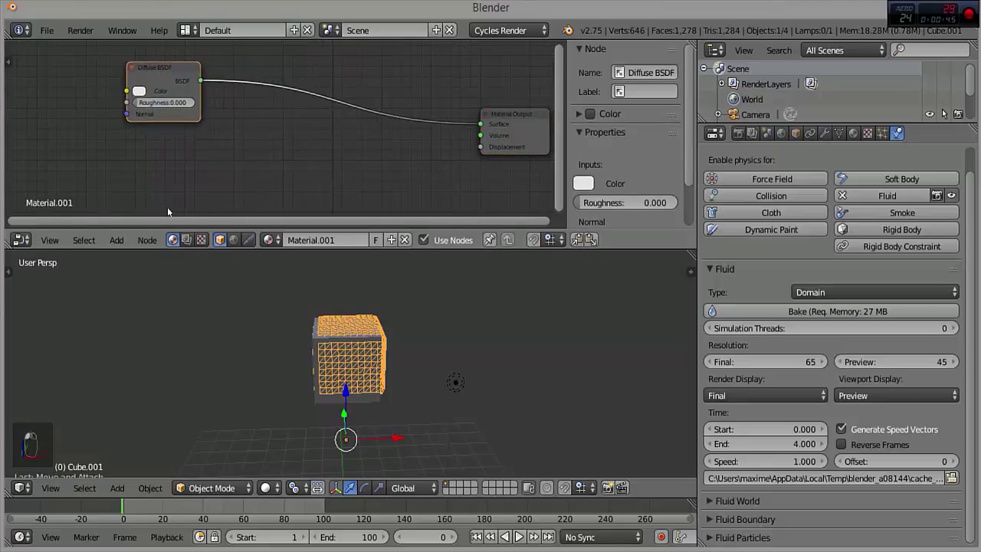
pyautogui.click(116, 240)
pyautogui.moveTo(134, 170)
pyautogui.click(245, 225)
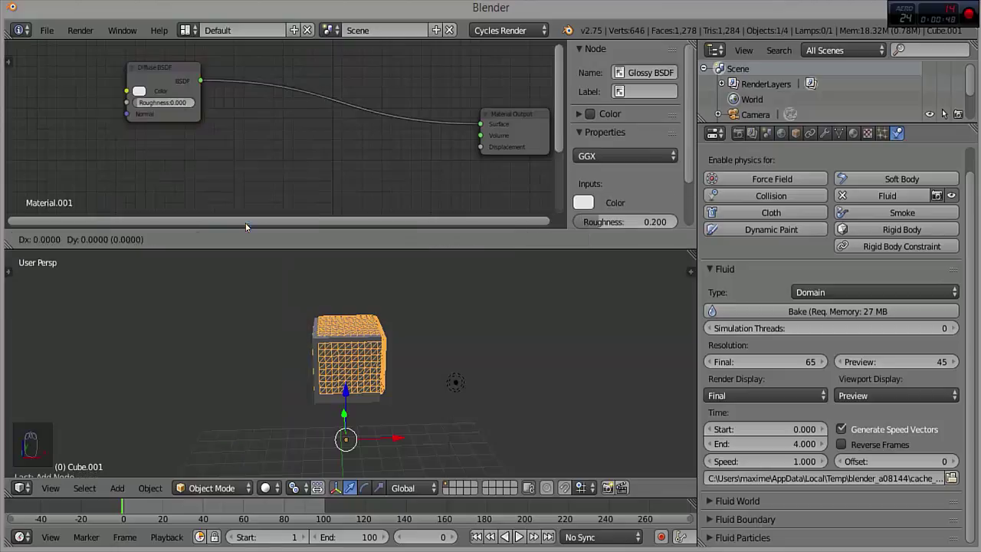
pyautogui.click(108, 166)
# Insert a Mix Shader before the Material Output, connect the Glossy BSDF to its second shader input, and set Fac to 0.1.
pyautogui.click(116, 240)
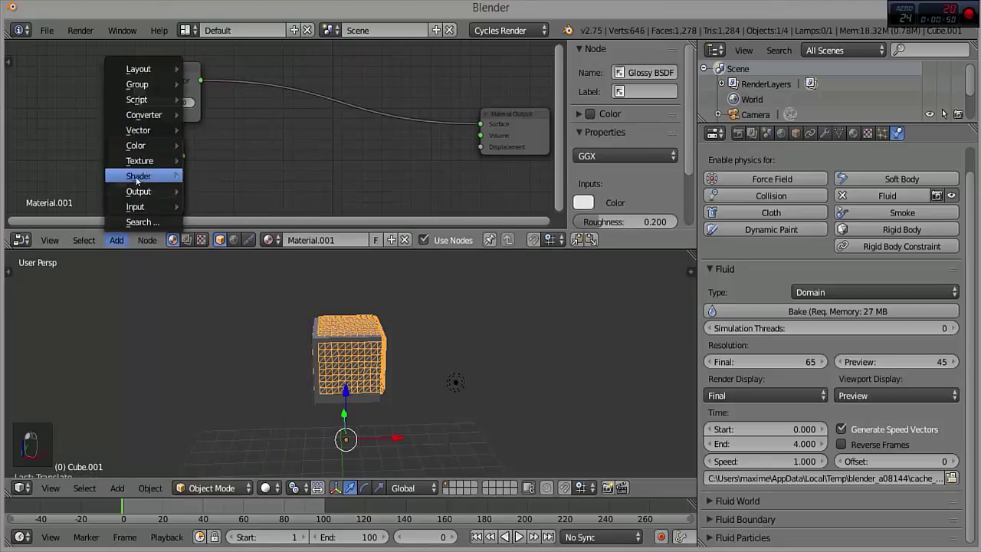
pyautogui.moveTo(138, 179)
pyautogui.click(220, 176)
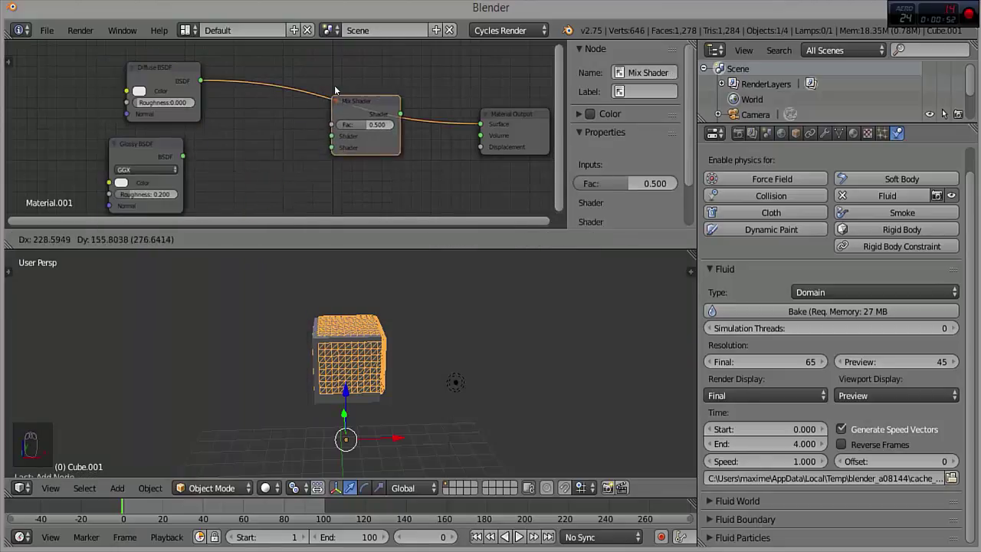
pyautogui.click(342, 87)
pyautogui.moveTo(183, 157); pyautogui.dragTo(341, 130)
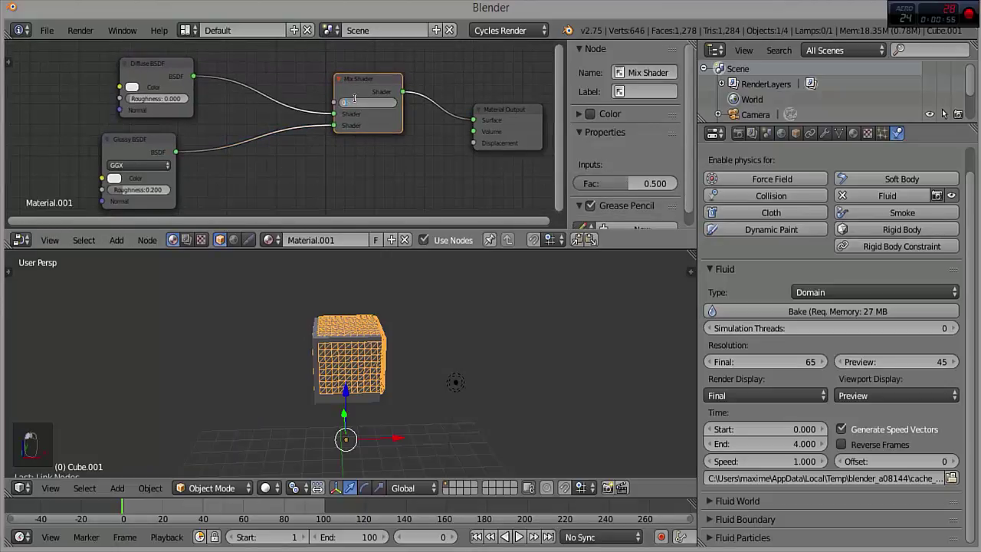
pyautogui.write('0.1')
pyautogui.press('Return')
# Change the scene's lamp to a Sun lamp and give it a pale yellow colour.
pyautogui.scroll(-4, 378, 373)
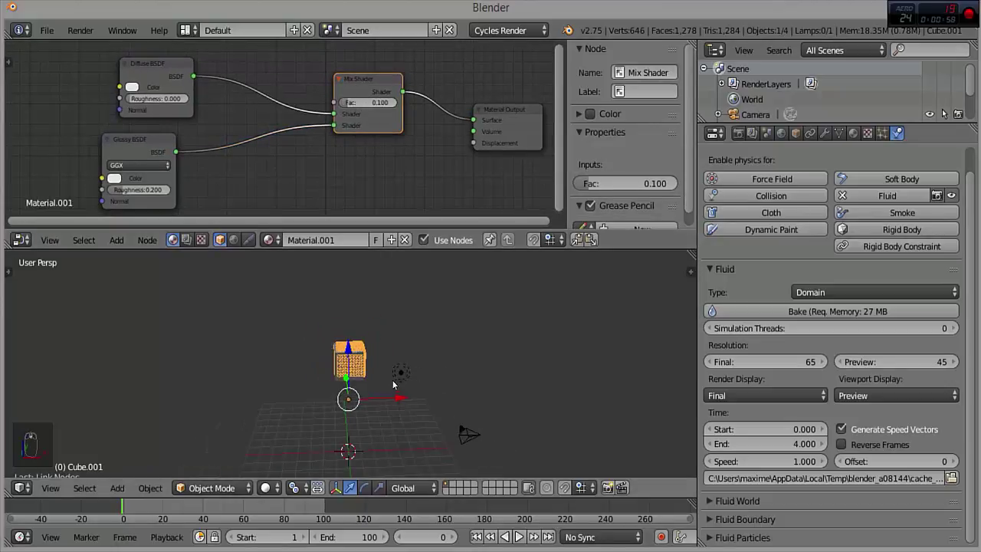
pyautogui.keyDown('shift'); pyautogui.moveTo(395, 399); pyautogui.dragTo(395, 345, button='middle'); pyautogui.keyUp('shift')
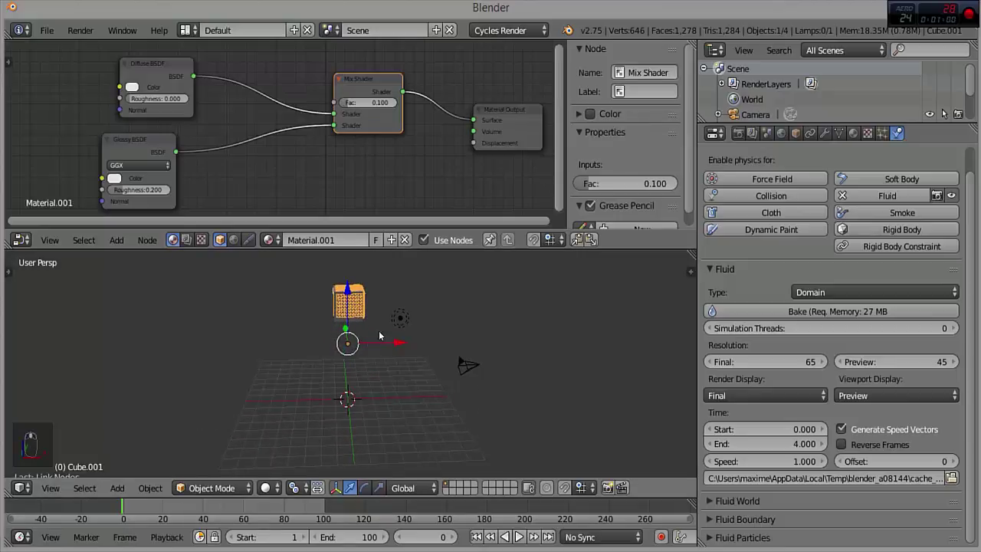
pyautogui.rightClick(401, 317)
pyautogui.click(825, 134)
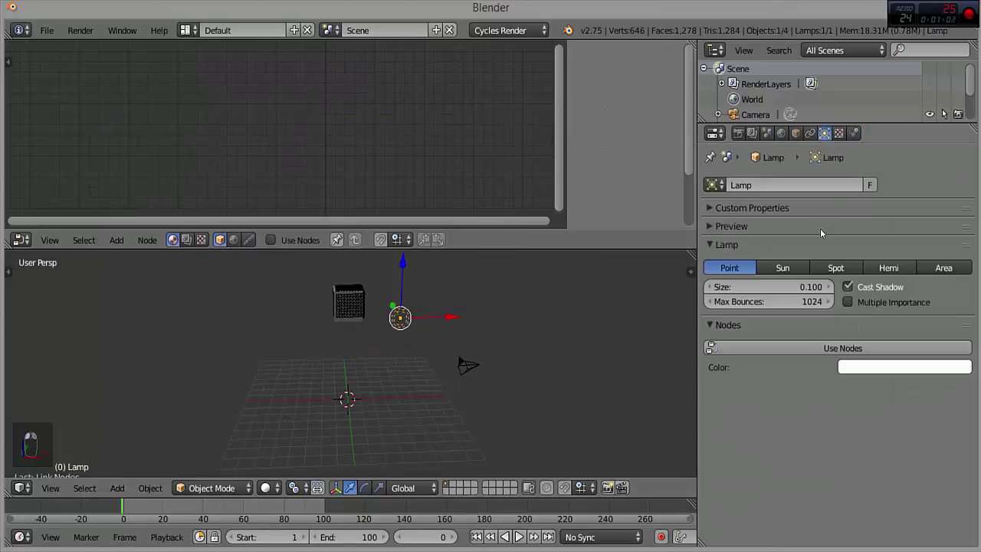
pyautogui.click(783, 268)
pyautogui.click(862, 367)
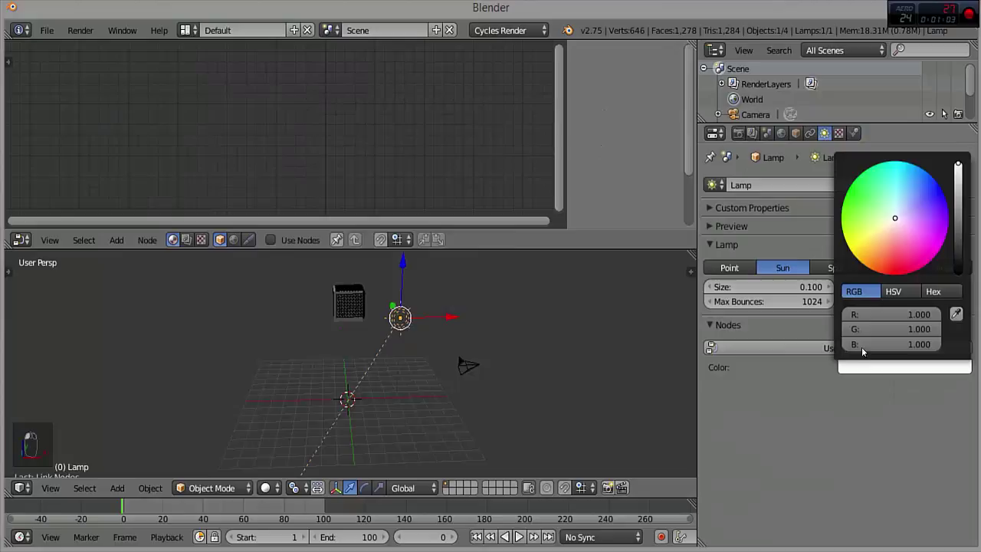
pyautogui.click(890, 227)
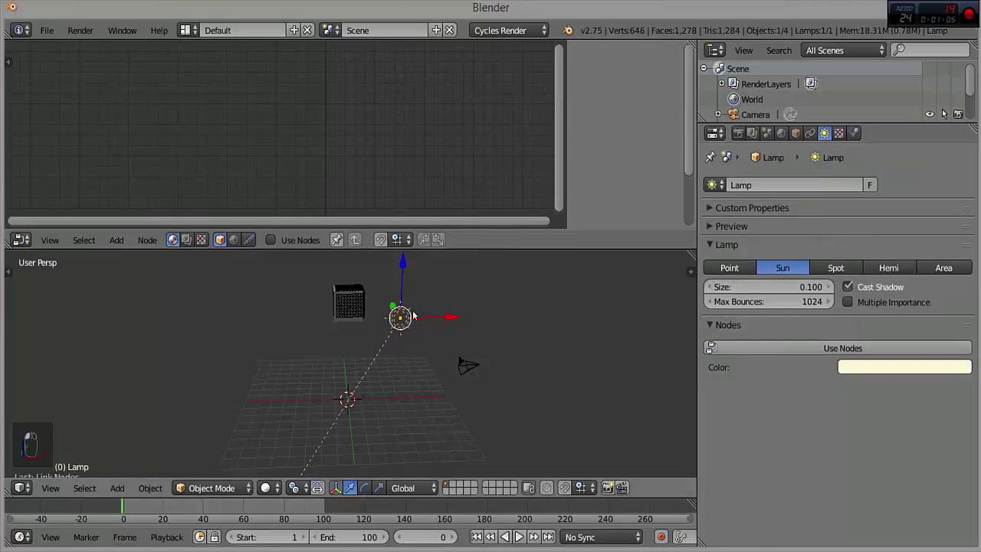
# Move the sun lamp up and sideways so it sits well above the camera and the fluid mesh.
pyautogui.moveTo(660, 367); pyautogui.dragTo(116, 309, button='middle')
pyautogui.moveTo(298, 281); pyautogui.dragTo(295, 245)
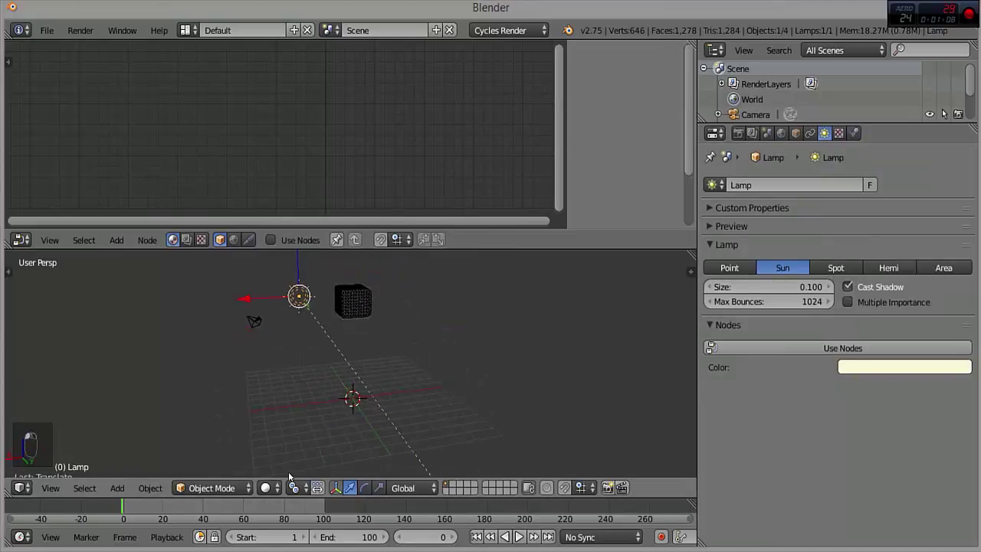
pyautogui.moveTo(221, 357); pyautogui.dragTo(345, 343, button='middle')
pyautogui.moveTo(344, 342); pyautogui.dragTo(278, 348)
pyautogui.moveTo(273, 305); pyautogui.dragTo(270, 258)
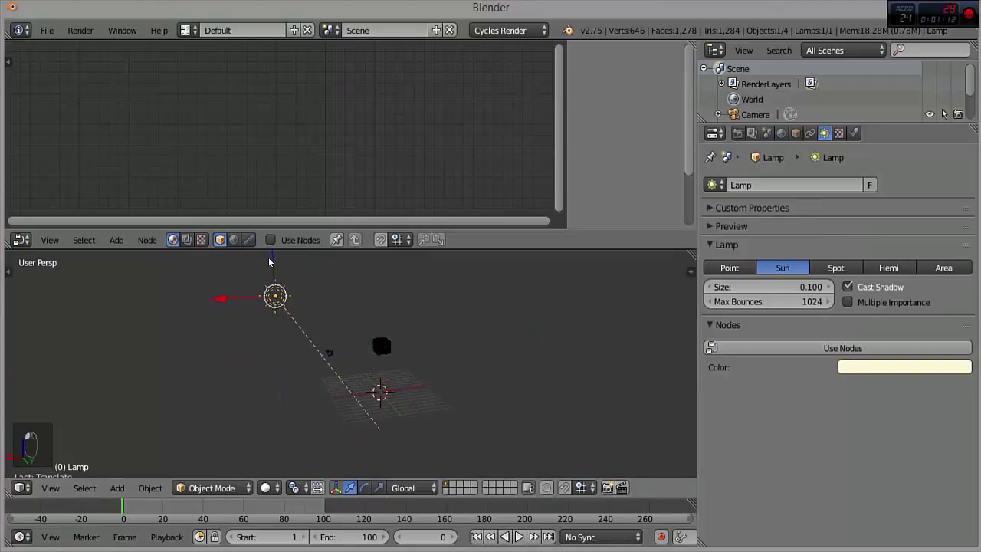
# Rotate the sun lamp about 21° in front view so its light slants across the fluid mesh.
pyautogui.press('KP_7')
pyautogui.press('KP_1')
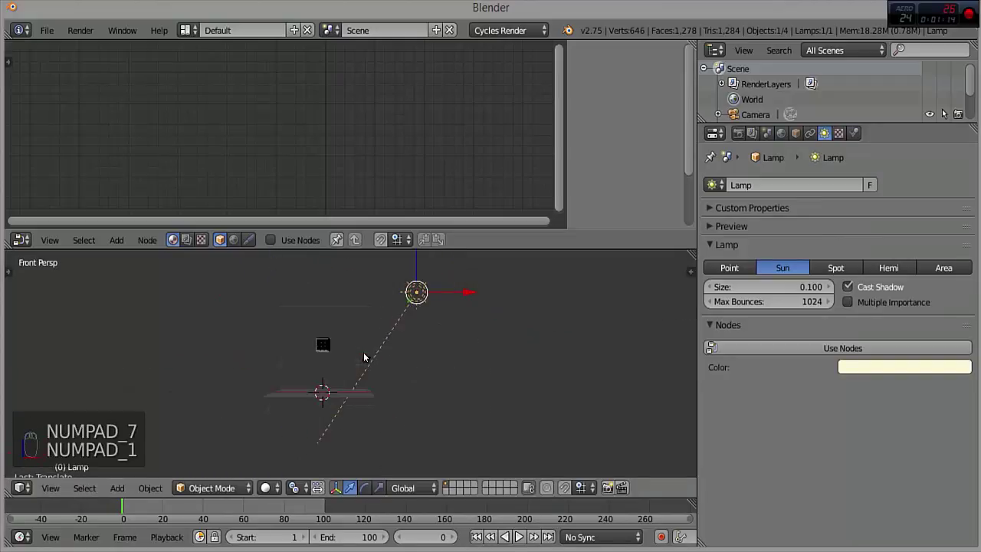
pyautogui.press('r')
pyautogui.click(361, 388)
pyautogui.scroll(3, 355, 386)
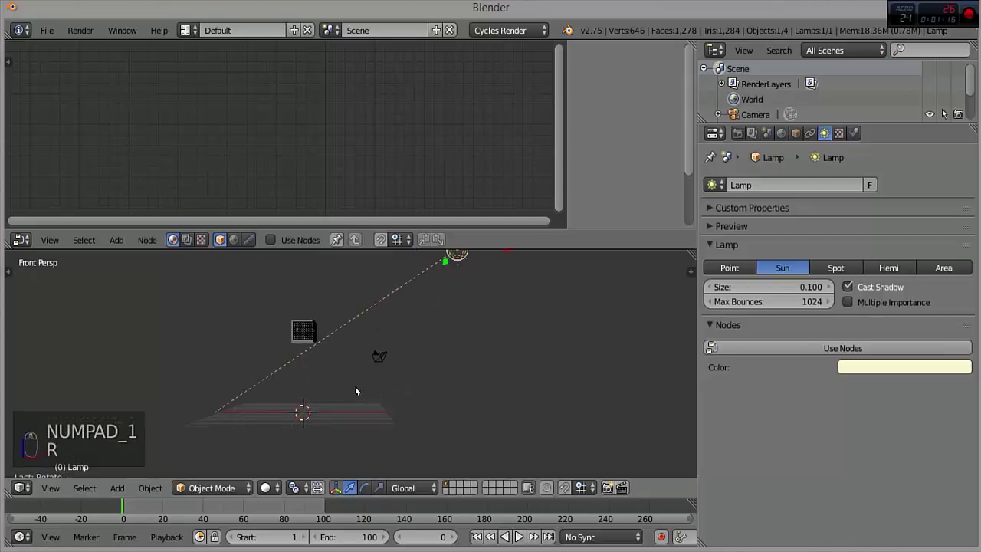
pyautogui.moveTo(342, 412); pyautogui.dragTo(324, 445, button='middle')
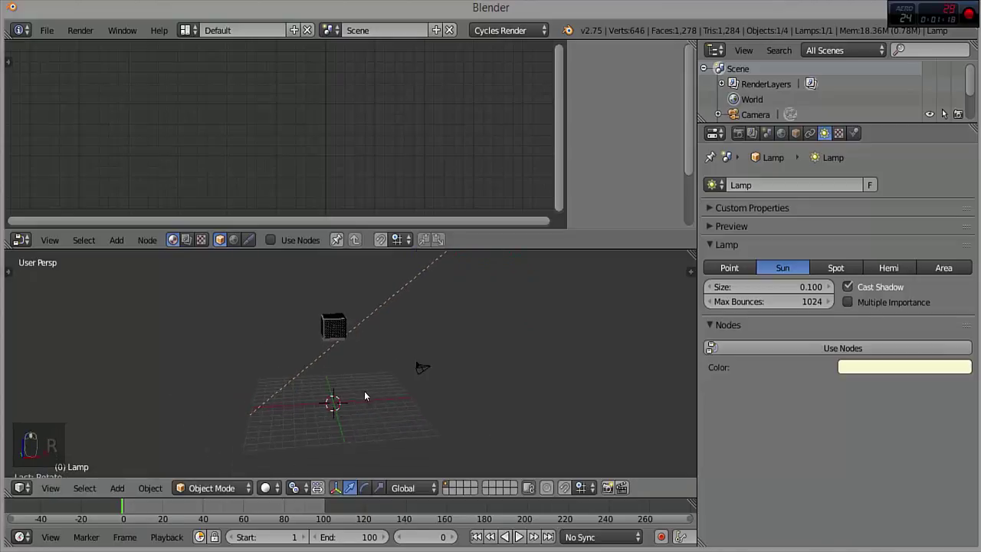
pyautogui.moveTo(364, 391); pyautogui.dragTo(378, 381, button='middle')
# Play the baked fluid animation and stop it at frame 16.
pyautogui.hotkey('alt', 'a')
pyautogui.hotkey('alt', 'a')
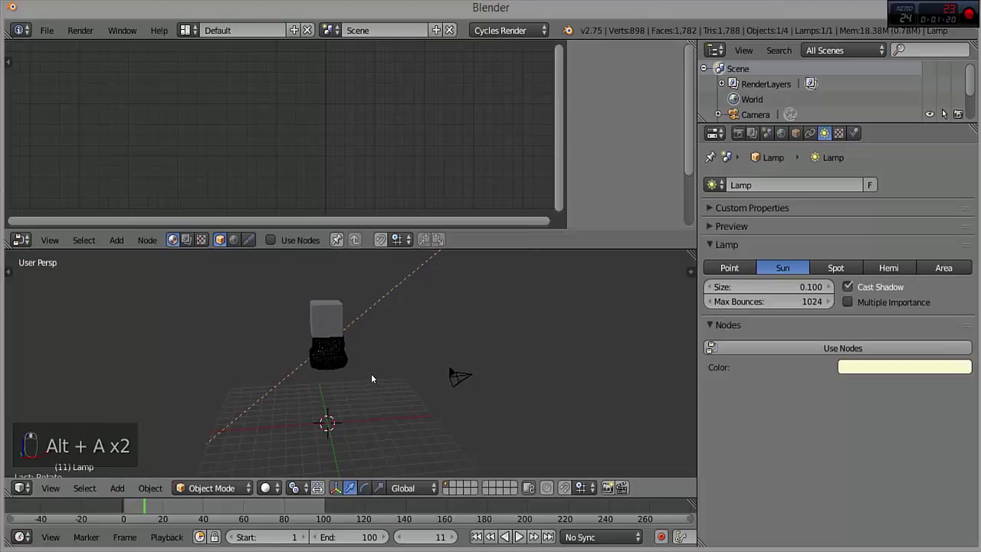
pyautogui.hotkey('alt', 'a')
pyautogui.hotkey('alt', 'a')
pyautogui.hotkey('alt', 'a')
pyautogui.moveTo(439, 343); pyautogui.dragTo(382, 346, button='middle')
# Preview the lit fluid mesh in Rendered viewport shading, and return the view to Solid shading.
pyautogui.click(266, 489)
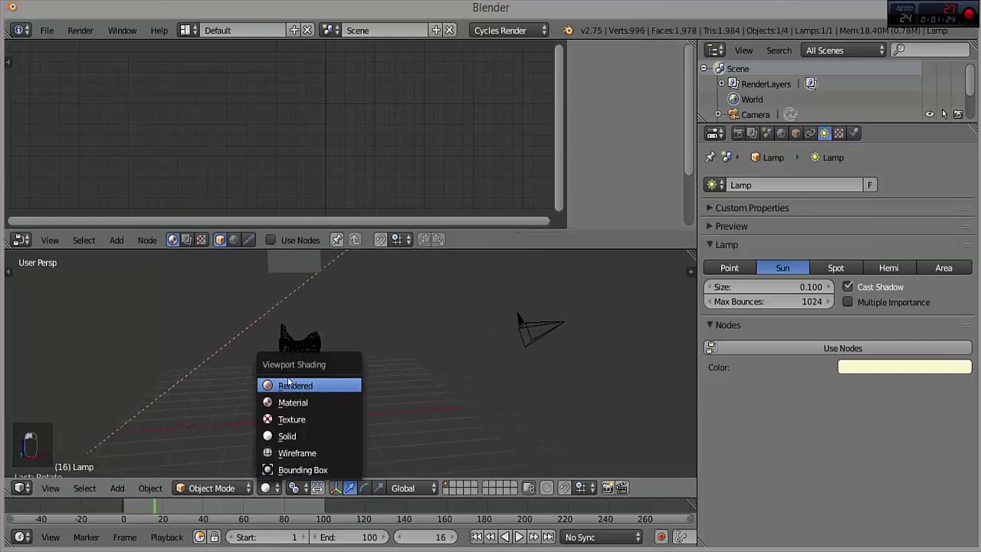
pyautogui.click(290, 379)
pyautogui.moveTo(303, 385); pyautogui.dragTo(268, 387, button='middle')
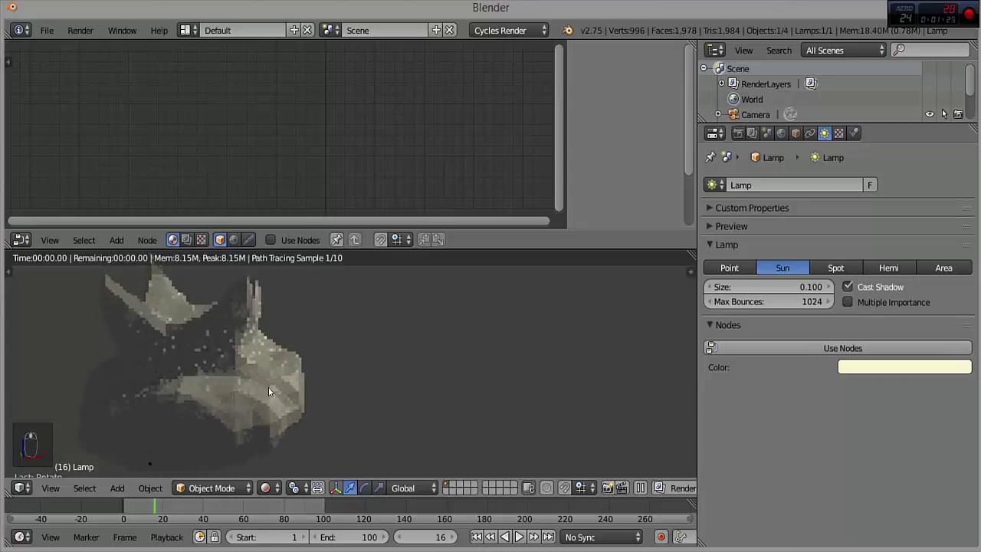
pyautogui.click(266, 489)
pyautogui.click(276, 435)
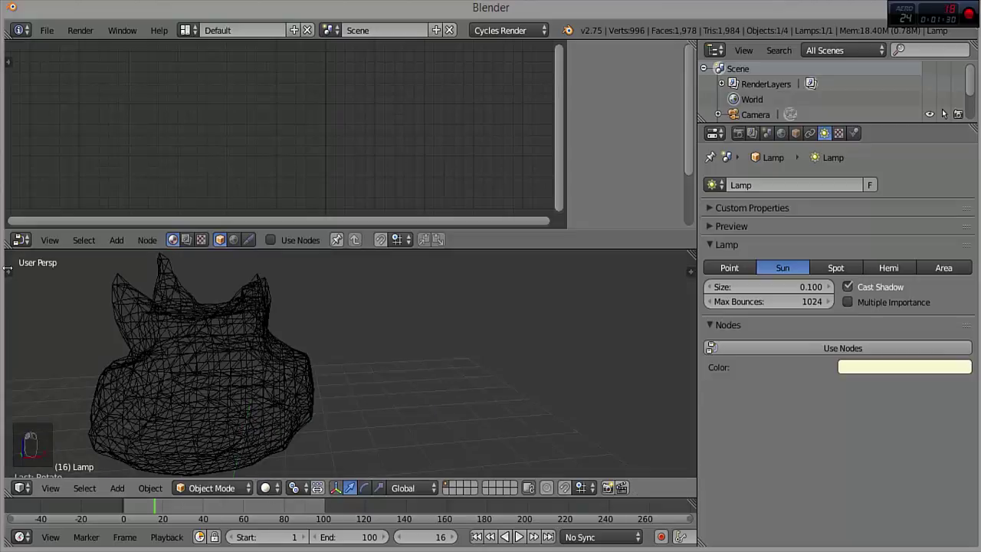
# Show the 3D view's tool shelf and switch the viewport to Rendered shading.
pyautogui.click(7, 264)
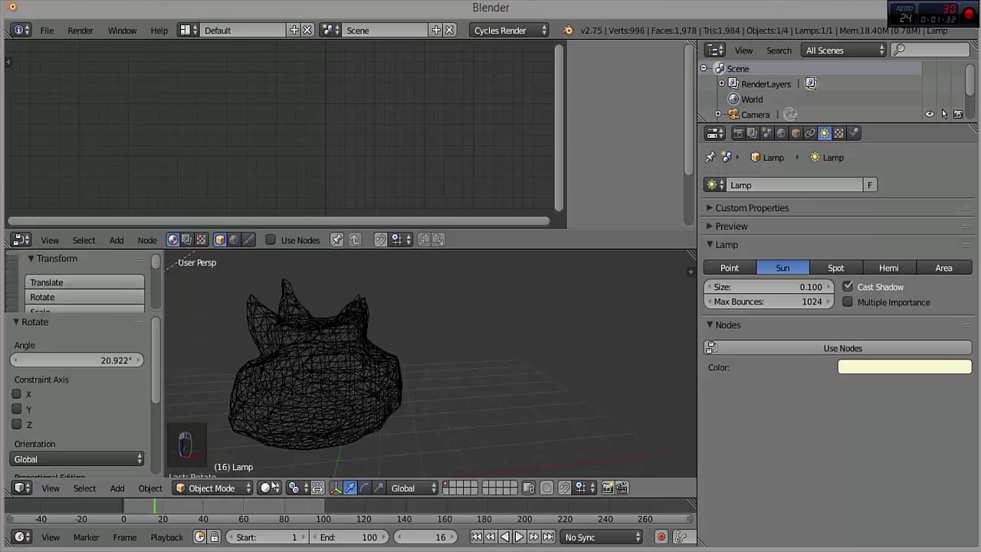
pyautogui.click(266, 488)
pyautogui.click(287, 400)
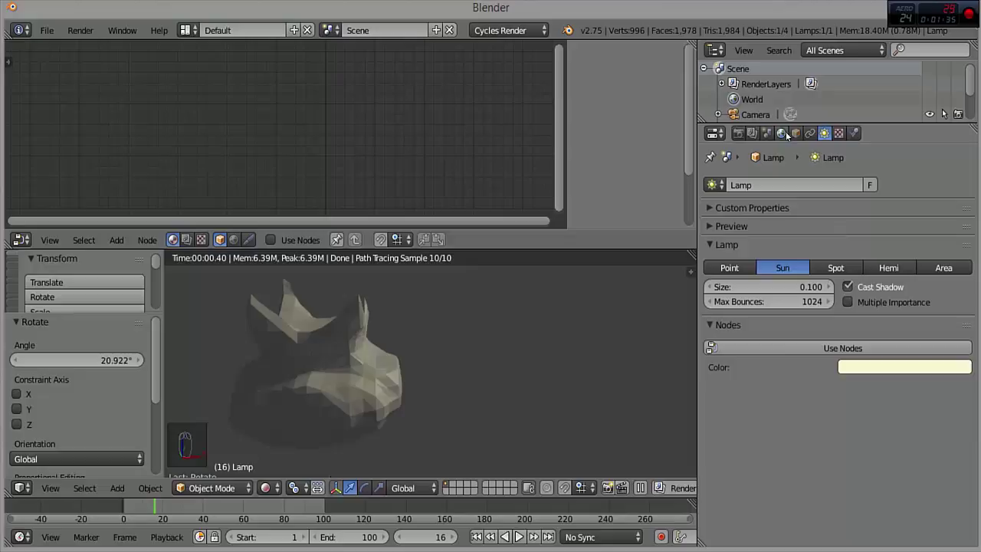
# Add a Subdivision Surface modifier to the fluid mesh with View subdivisions set to 2.
pyautogui.rightClick(343, 387)
pyautogui.click(826, 134)
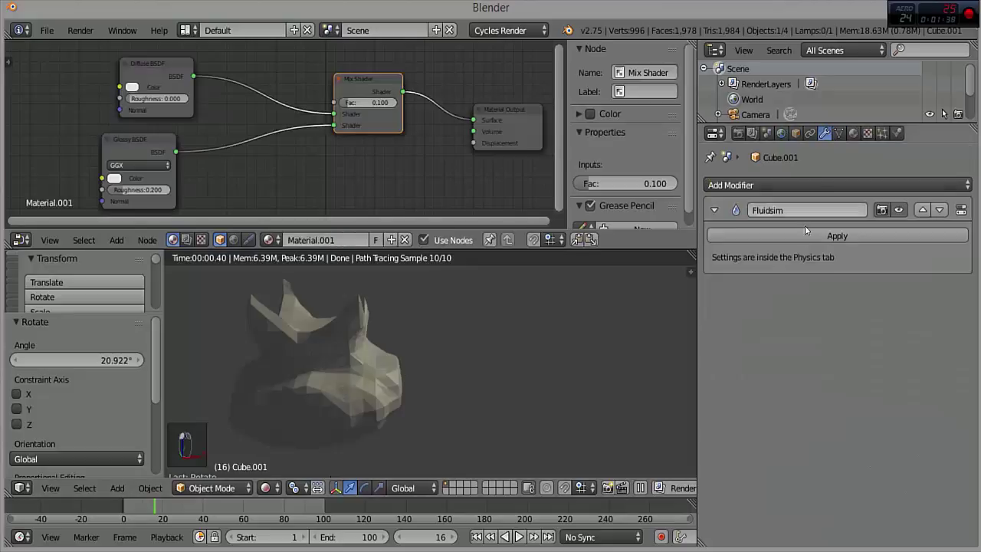
pyautogui.click(762, 186)
pyautogui.click(710, 440)
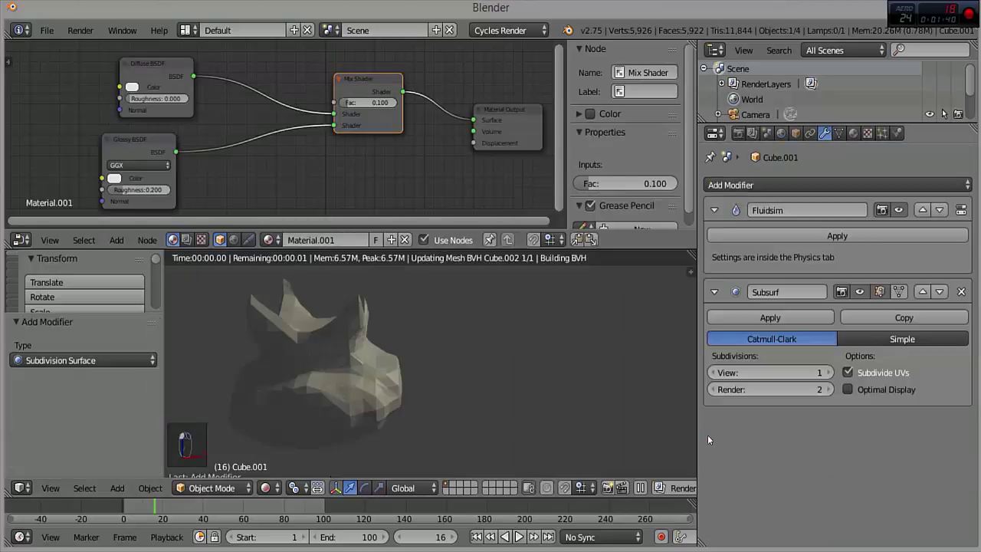
pyautogui.click(830, 374)
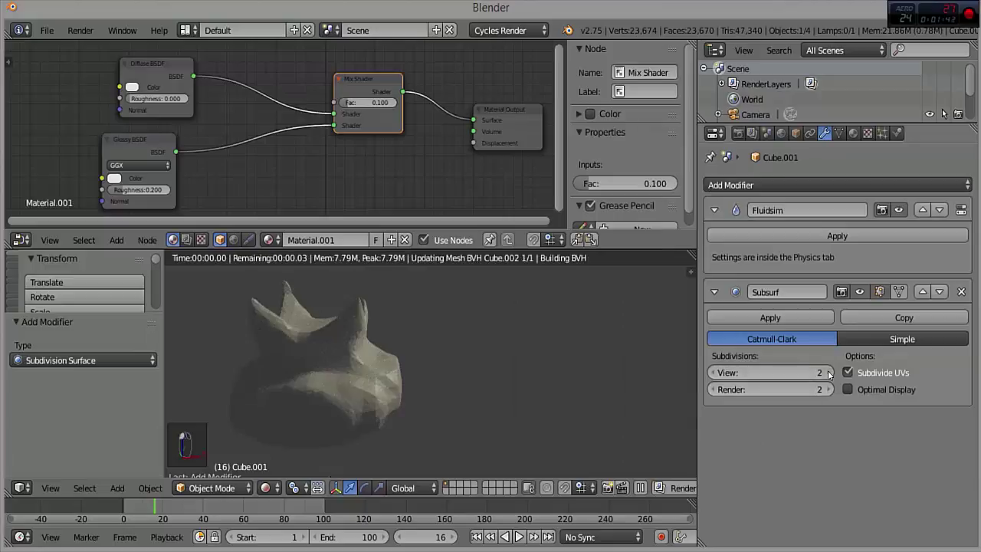
# Apply smooth shading to the fluid mesh, and hide the tool shelf and widen the viewport.
pyautogui.scroll(-3, 88, 284)
pyautogui.scroll(-3, 88, 284)
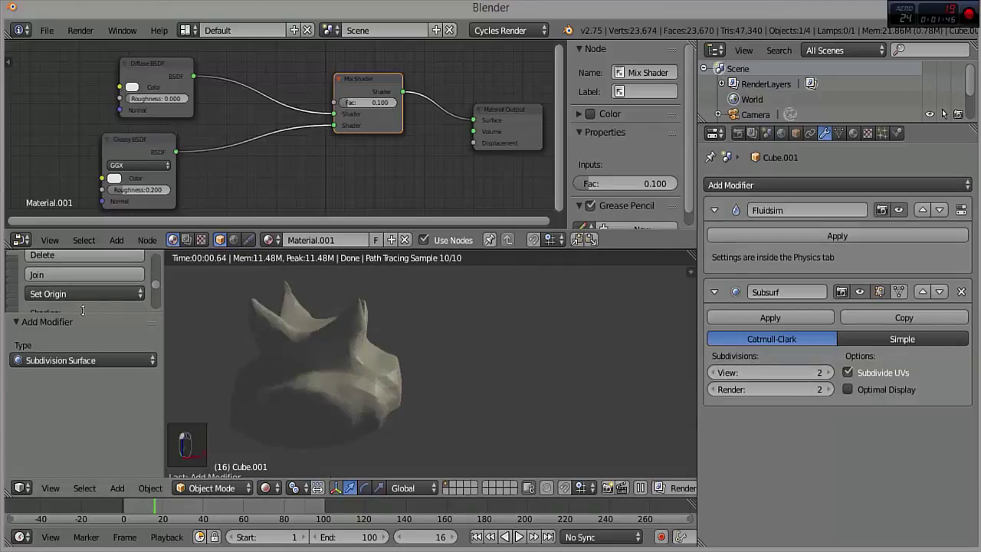
pyautogui.moveTo(84, 312); pyautogui.dragTo(73, 374)
pyautogui.click(60, 327)
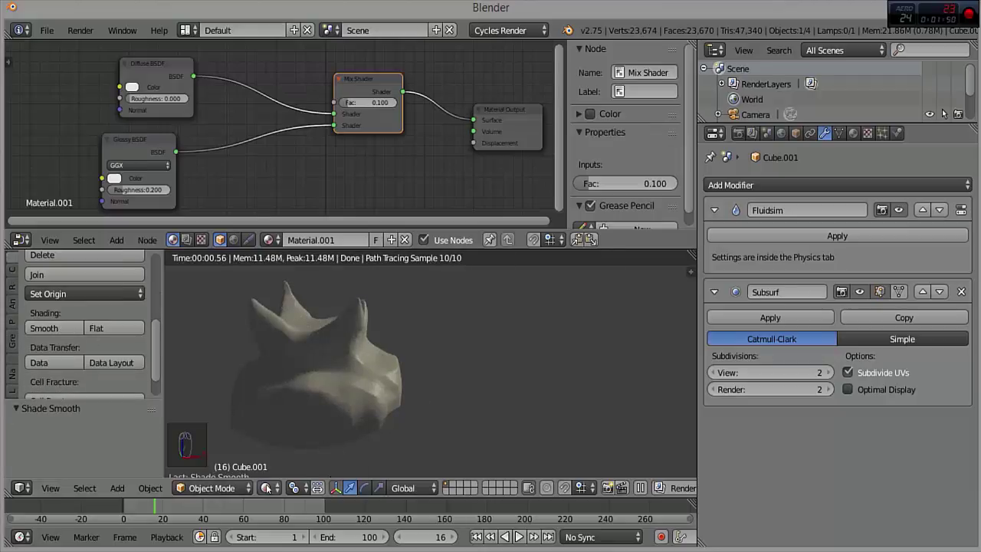
pyautogui.moveTo(157, 377); pyautogui.dragTo(23, 376)
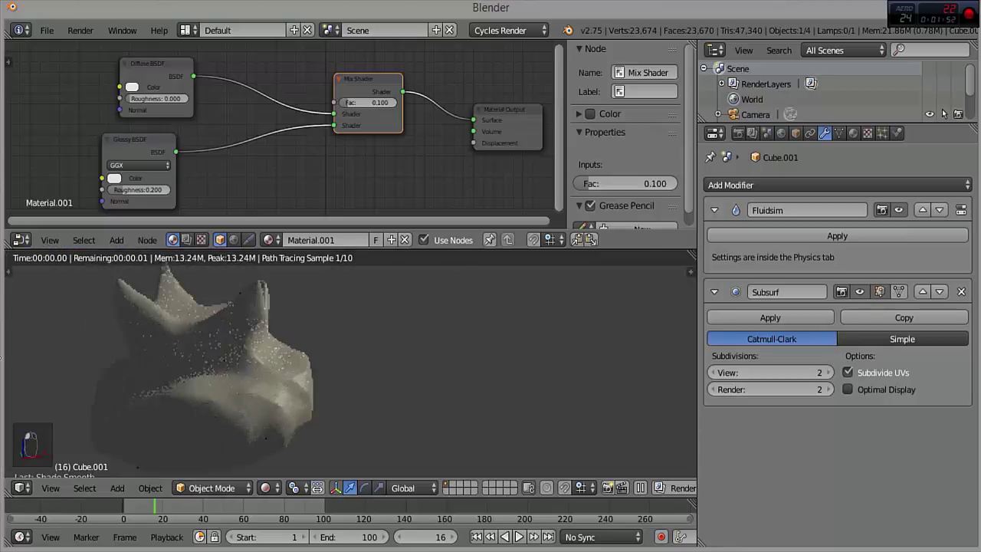
pyautogui.moveTo(704, 388); pyautogui.dragTo(749, 387)
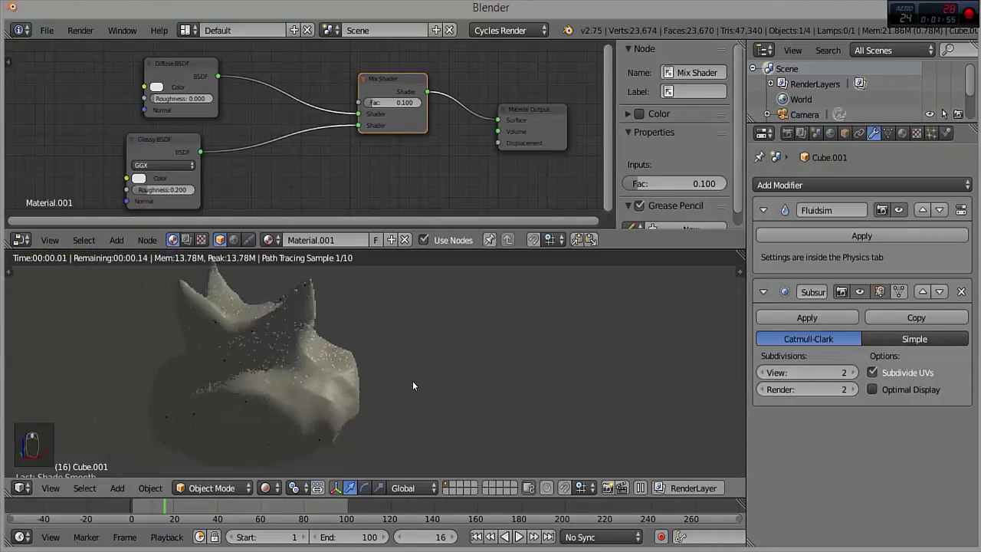
# Set the Diffuse BSDF colour of the fluid material to light blue.
pyautogui.scroll(1, 146, 84)
pyautogui.click(145, 83)
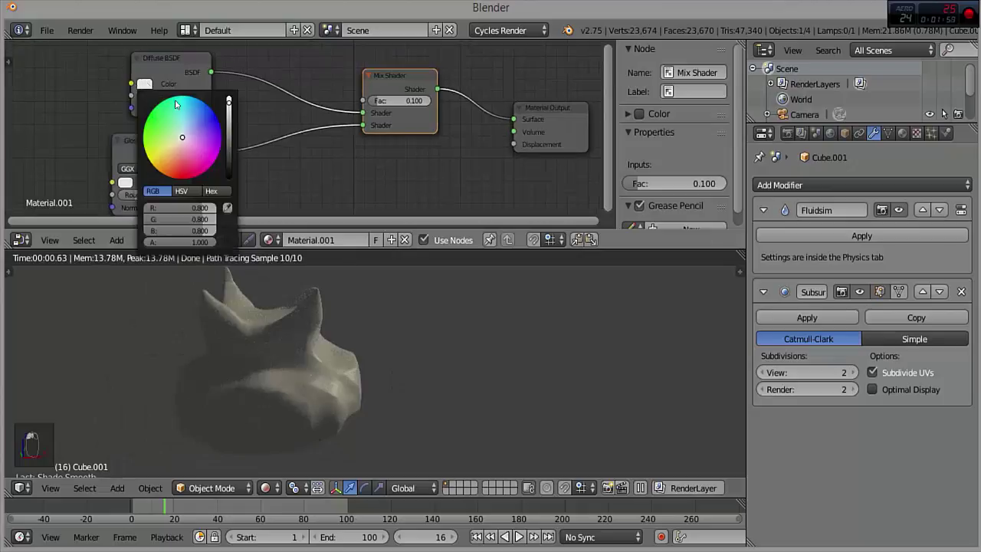
pyautogui.moveTo(204, 109); pyautogui.dragTo(193, 113)
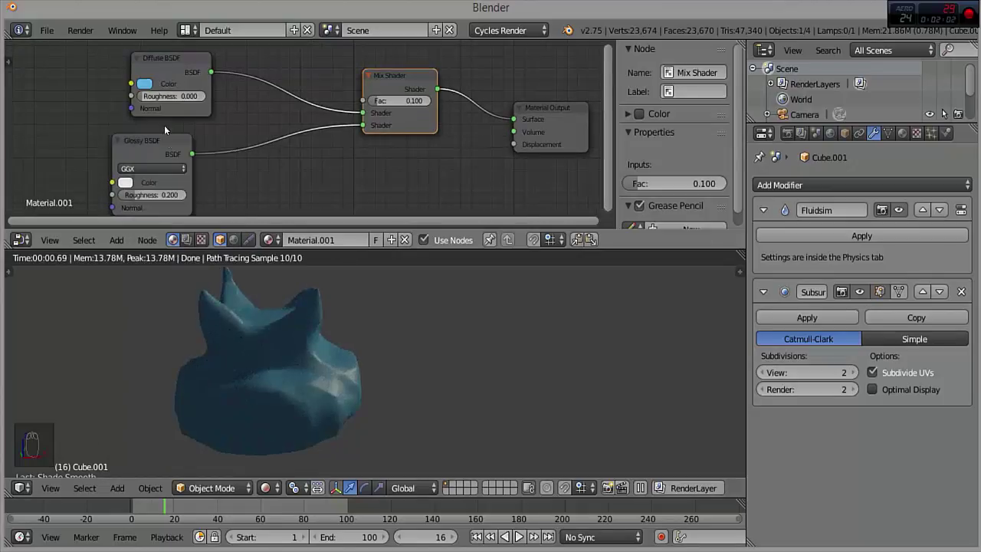
# Align the Glossy BSDF node under the Diffuse BSDF and set its colour to light blue, about R 0.109, G 0.507, B 0.800.
pyautogui.moveTo(153, 140); pyautogui.dragTo(176, 138)
pyautogui.click(149, 180)
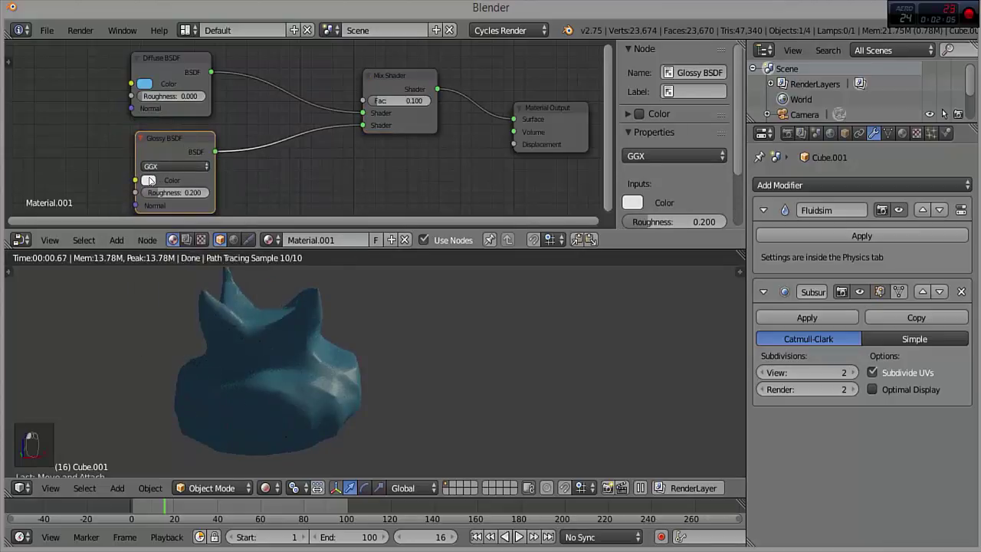
pyautogui.click(149, 181)
pyautogui.click(195, 212)
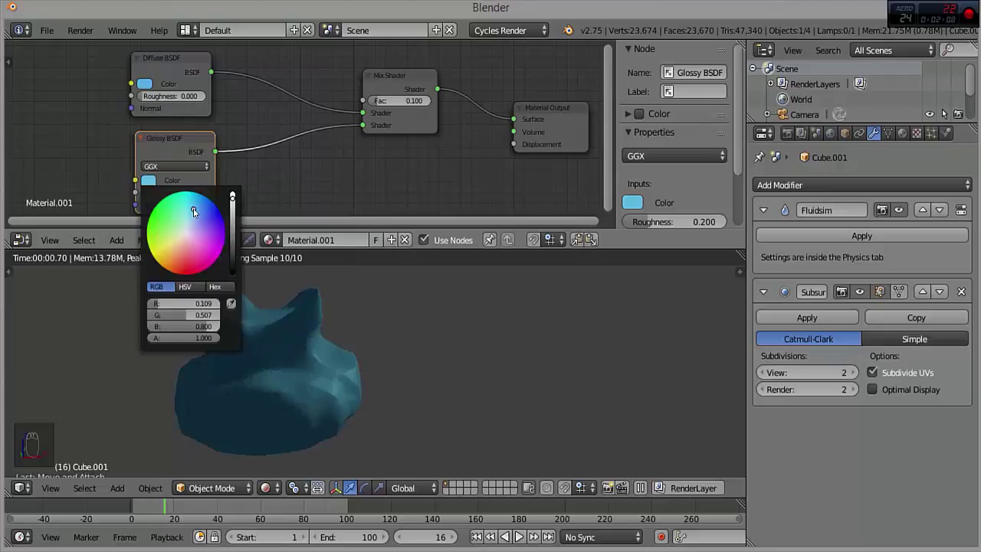
# Set the Glossy BSDF colour to deep blue, R 0.070, G 0.086, B 0.800, and move both BSDF nodes further from the Mix Shader.
pyautogui.click(205, 217)
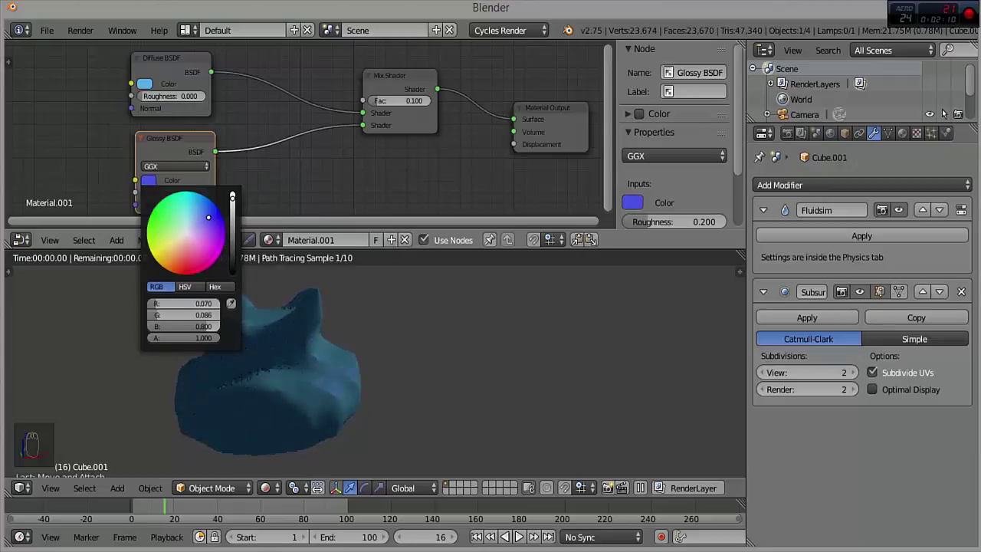
pyautogui.scroll(-2, 330, 161)
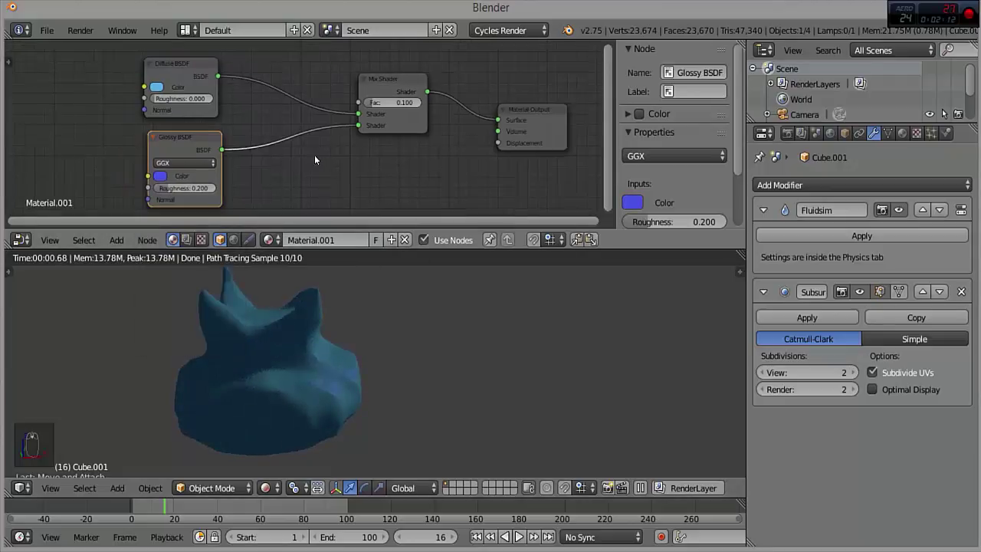
pyautogui.press('g')
pyautogui.click(187, 133)
pyautogui.moveTo(195, 89); pyautogui.dragTo(84, 68)
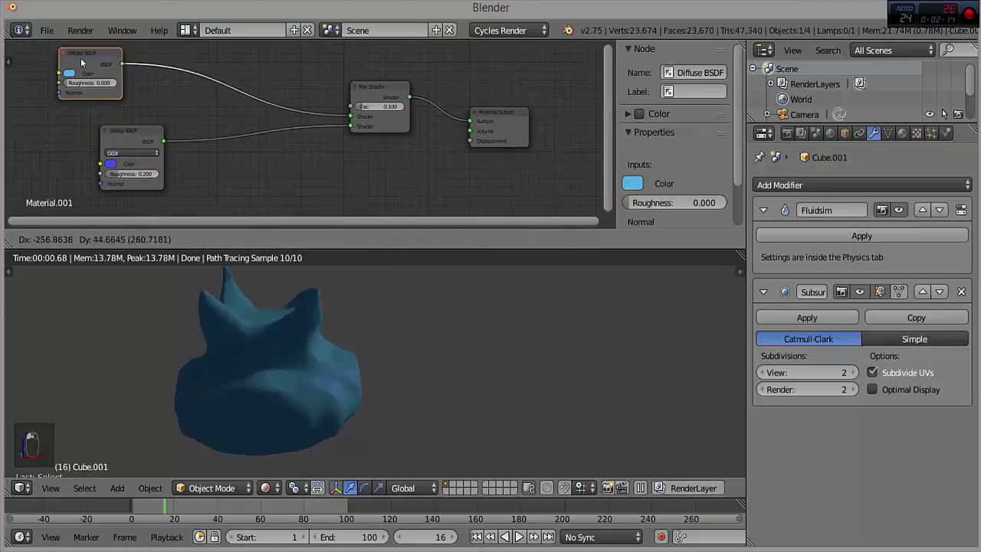
pyautogui.moveTo(125, 141); pyautogui.dragTo(106, 161)
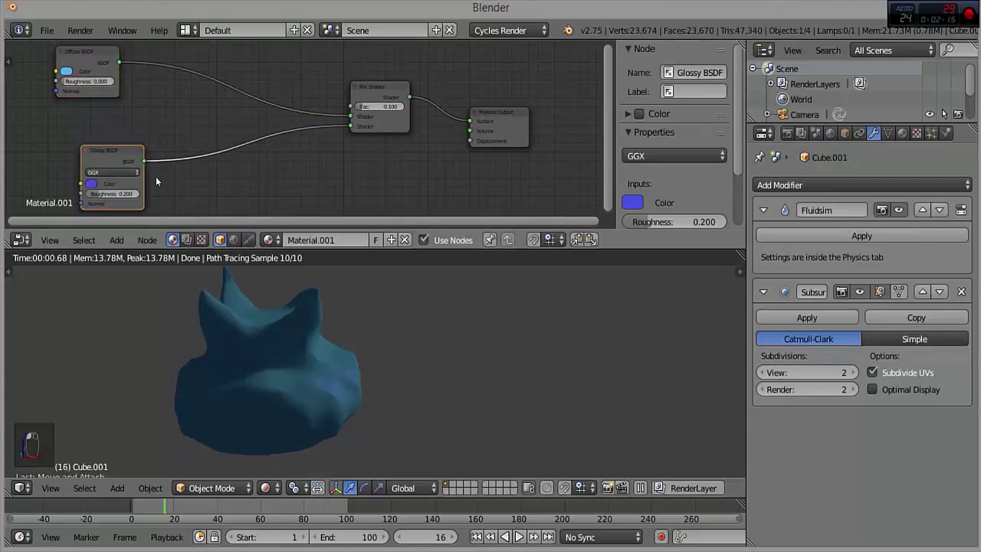
# Replace the Diffuse BSDF node with a Transparent BSDF linked to the Mix Shader's first Shader input.
pyautogui.click(87, 57)
pyautogui.press('Delete')
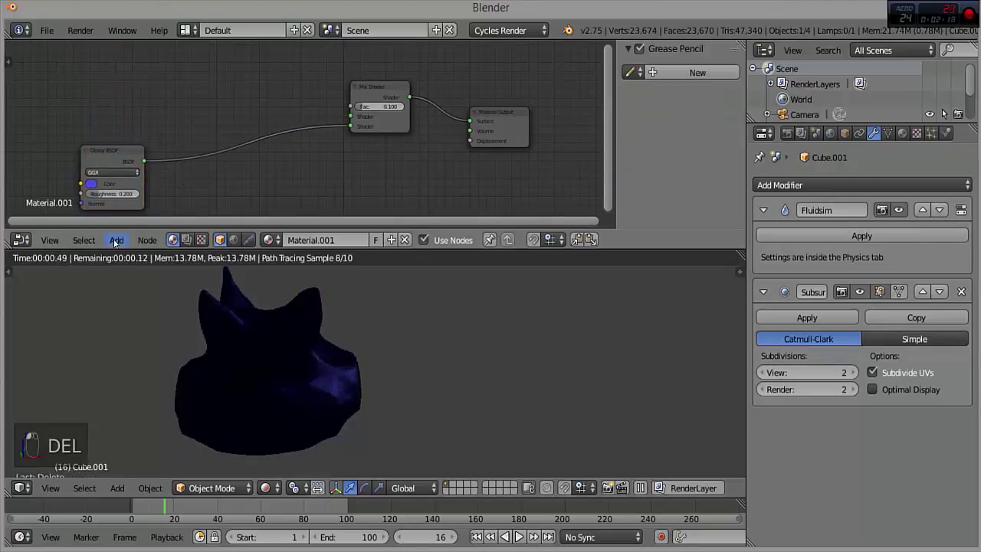
pyautogui.click(114, 240)
pyautogui.moveTo(138, 175)
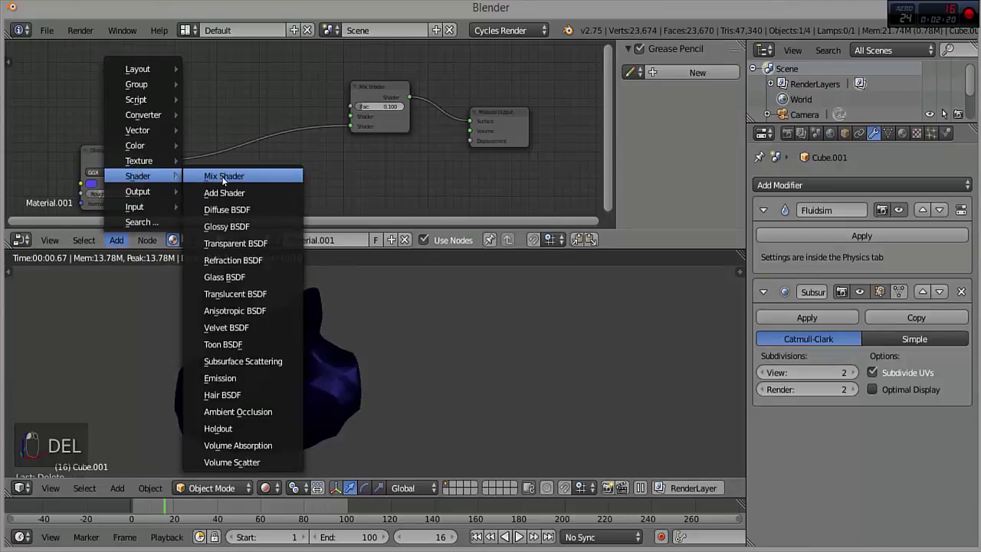
pyautogui.click(244, 243)
pyautogui.click(164, 77)
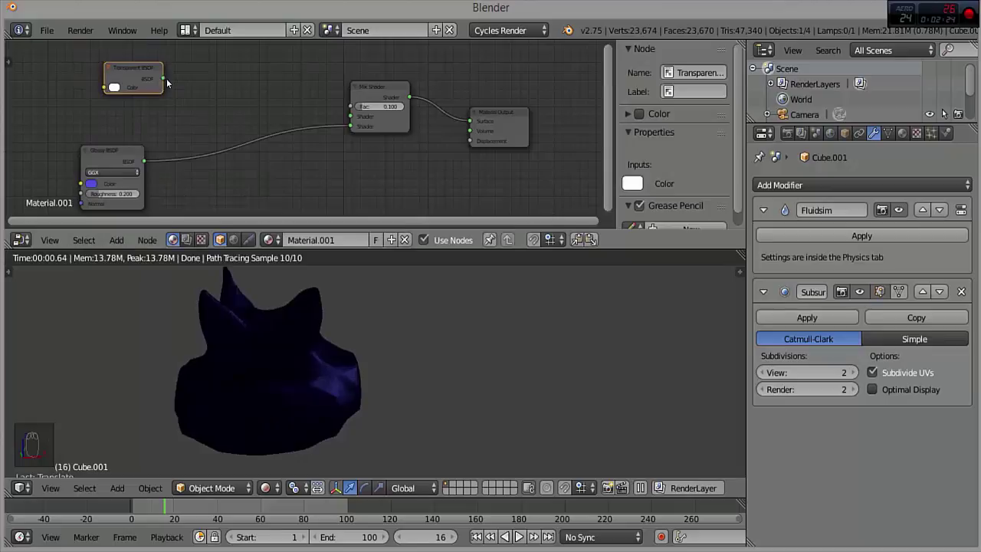
pyautogui.moveTo(162, 79); pyautogui.dragTo(349, 117)
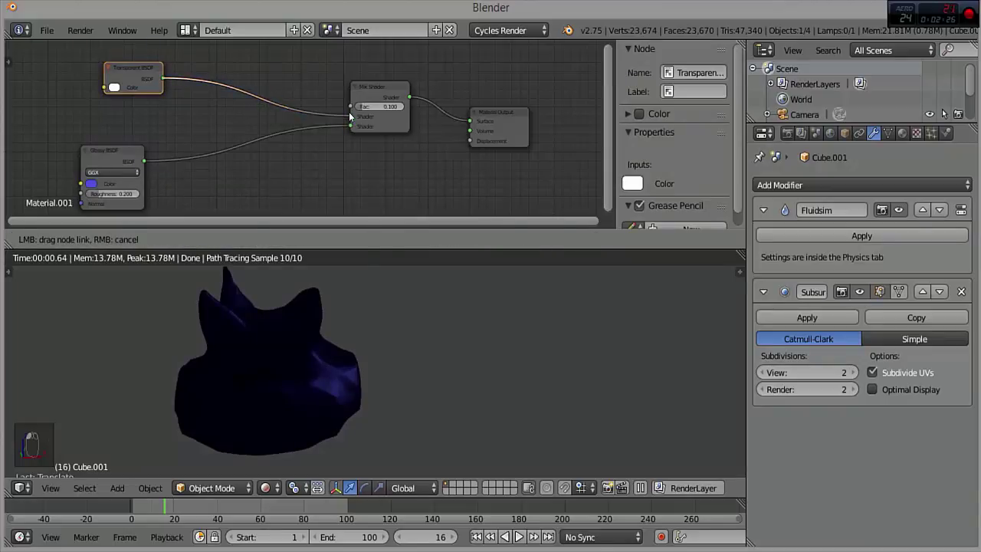
# Set the Mix Shader factor to 0.682.
pyautogui.scroll(2, 366, 134)
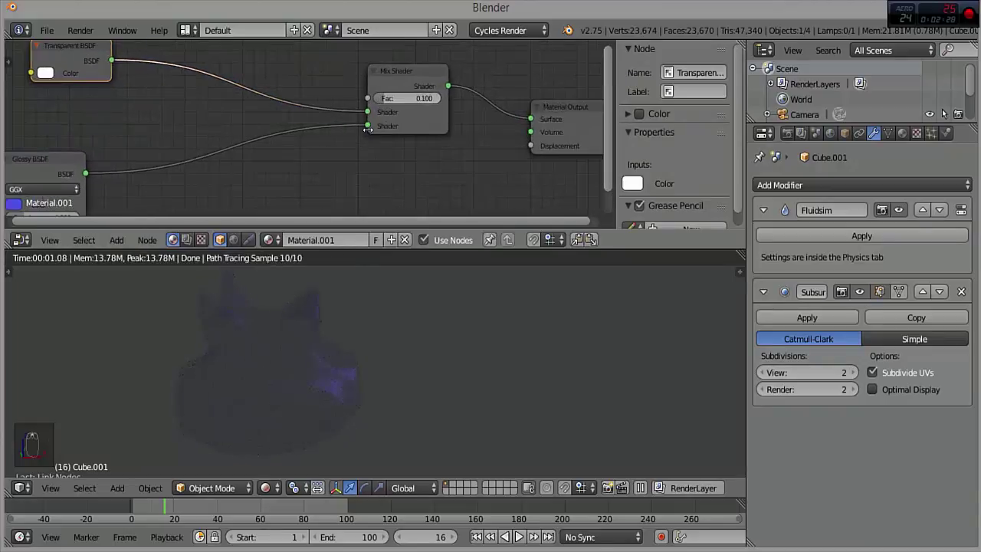
pyautogui.scroll(-1, 307, 108)
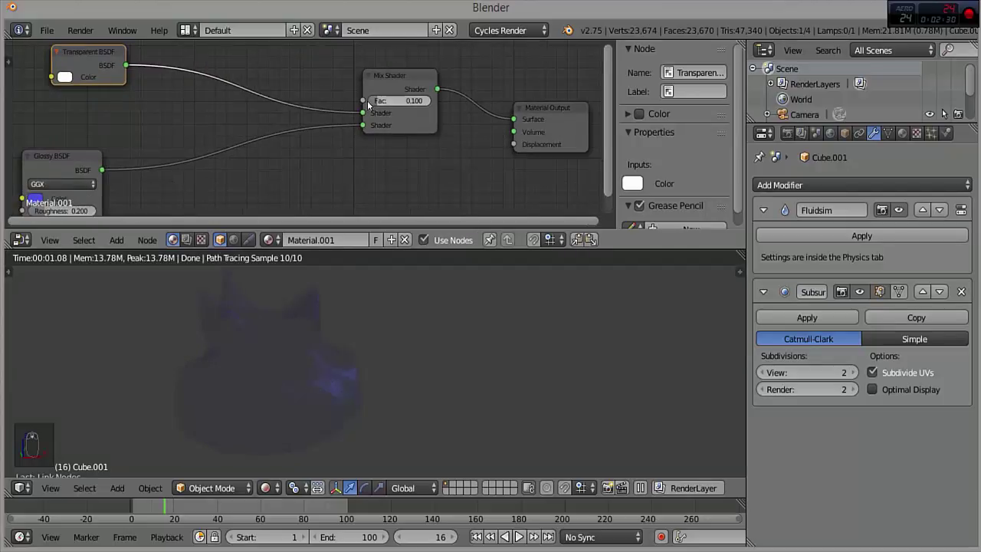
pyautogui.moveTo(367, 101); pyautogui.dragTo(424, 100)
pyautogui.scroll(-2, 332, 201)
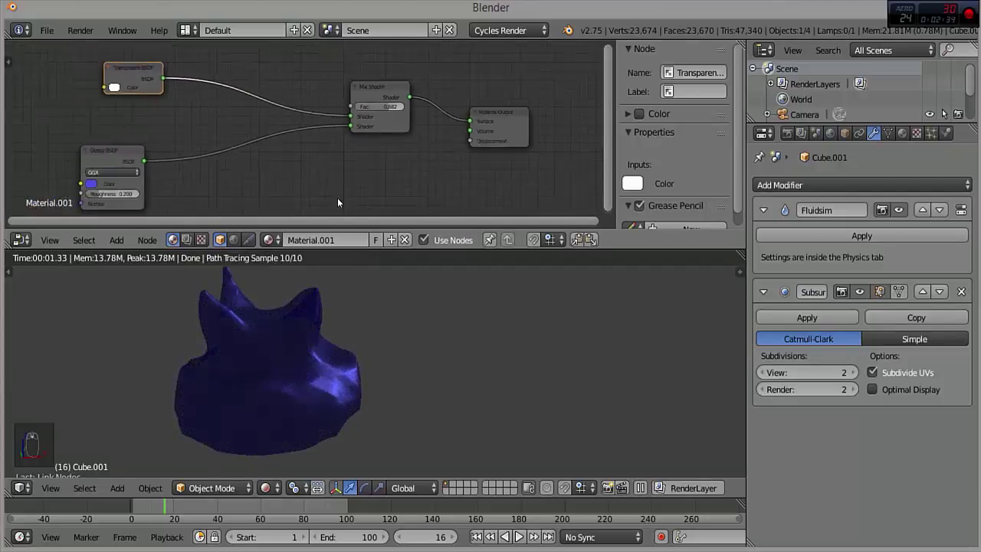
# Switch the viewport to Solid shading and play the fluid animation up to frame 22.
pyautogui.click(267, 488)
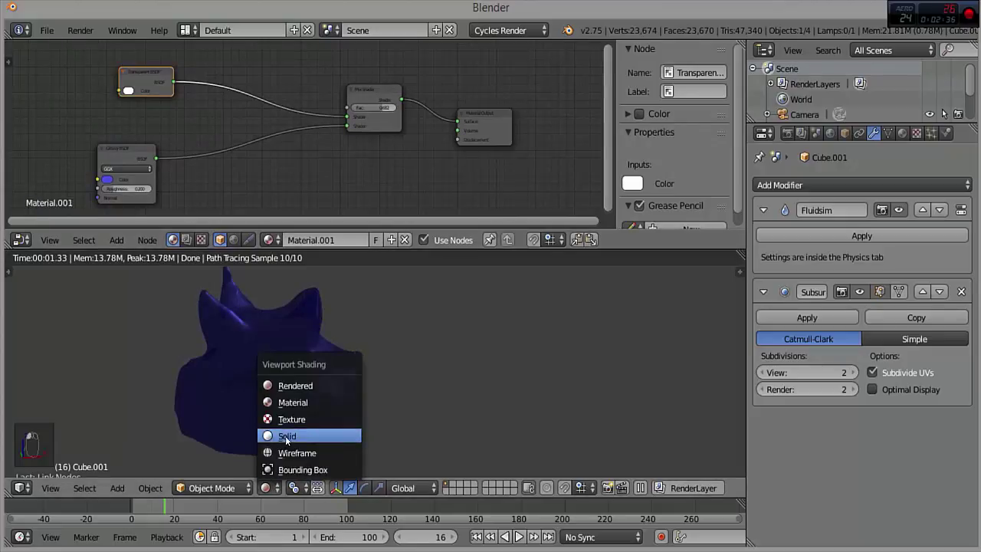
pyautogui.click(287, 436)
pyautogui.scroll(-3, 347, 374)
pyautogui.hotkey('alt', 'a')
pyautogui.hotkey('alt', 'a')
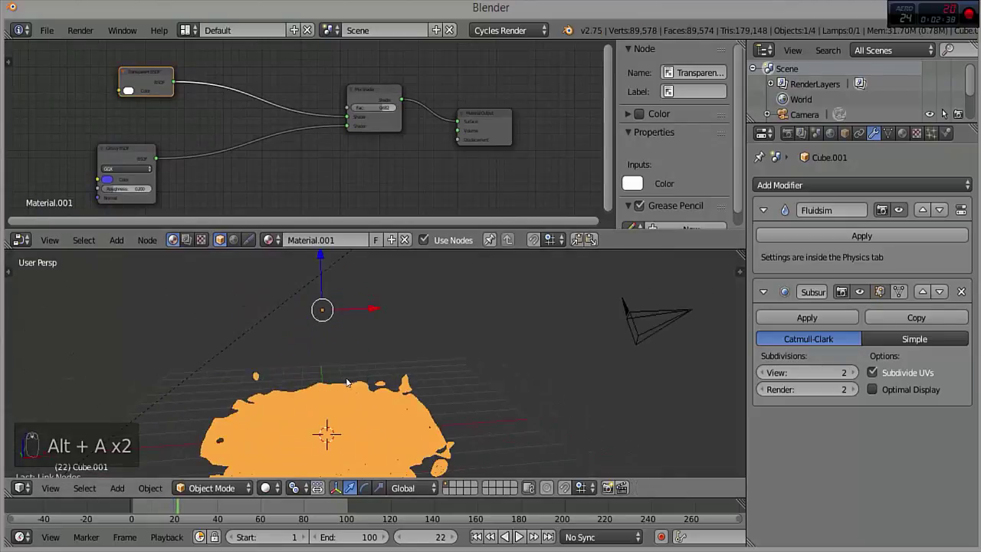
# Preview the splash in Rendered viewport shading and view it from slightly above.
pyautogui.moveTo(335, 433); pyautogui.dragTo(383, 399, button='middle')
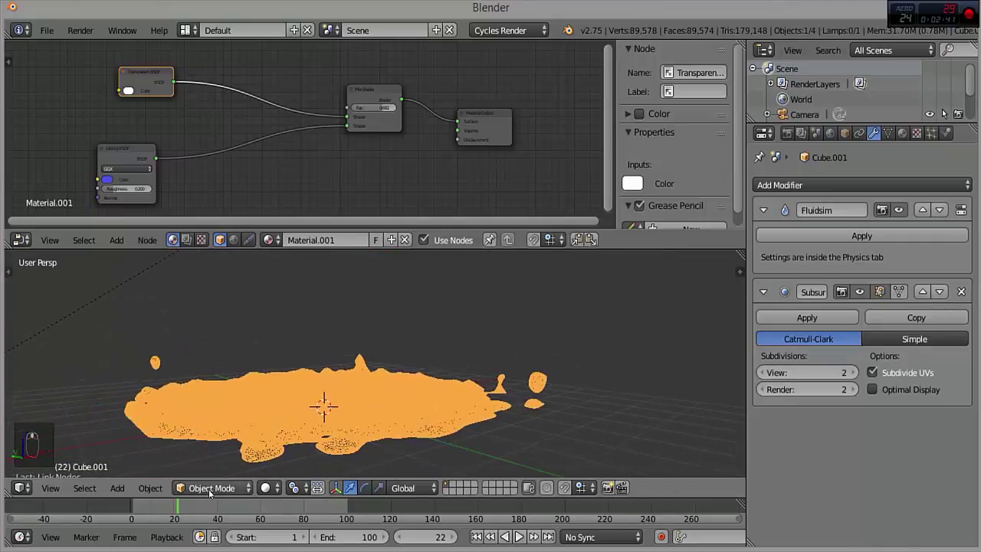
pyautogui.click(263, 491)
pyautogui.click(306, 381)
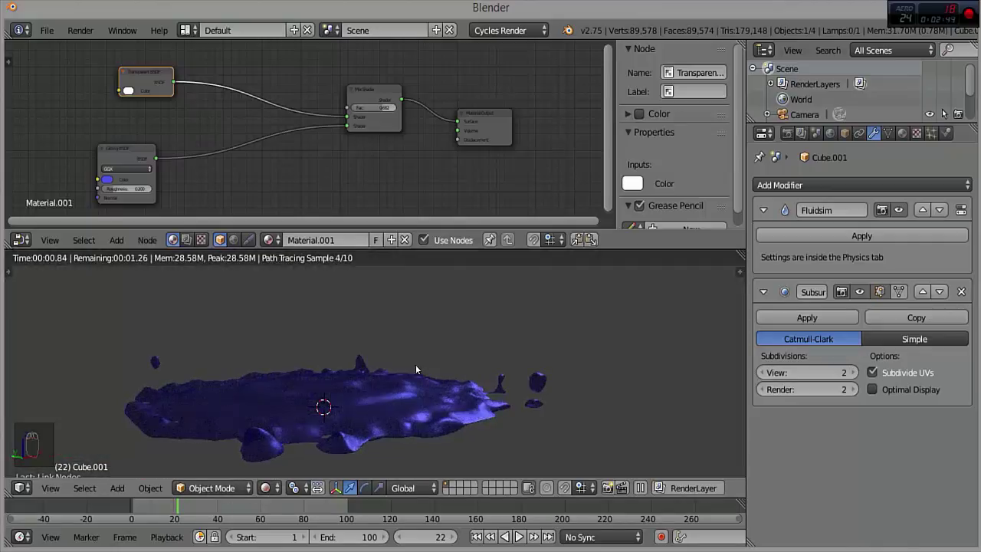
pyautogui.moveTo(416, 370); pyautogui.dragTo(426, 431, button='middle')
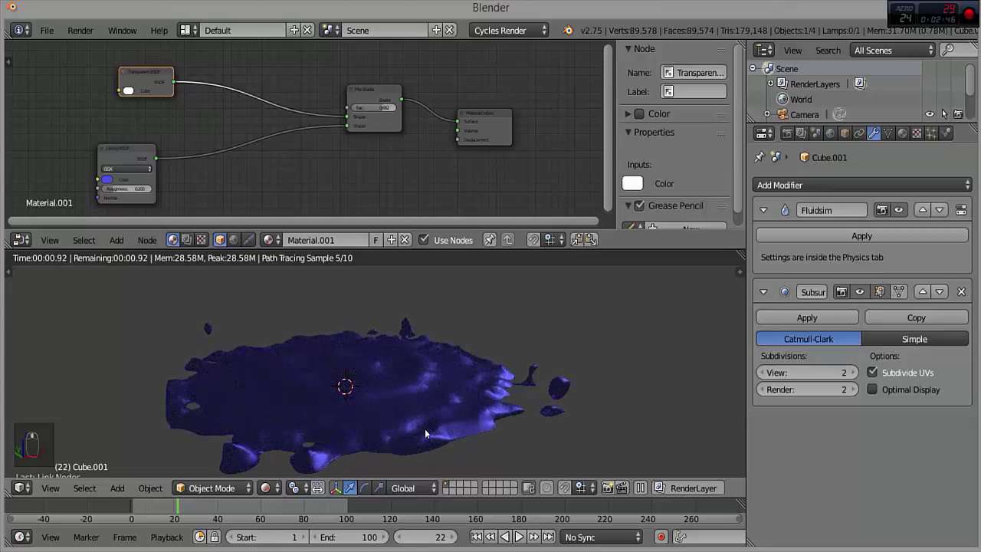
# Set the Glossy BSDF colour to a lighter sky blue and its roughness to 0.500.
pyautogui.click(107, 179)
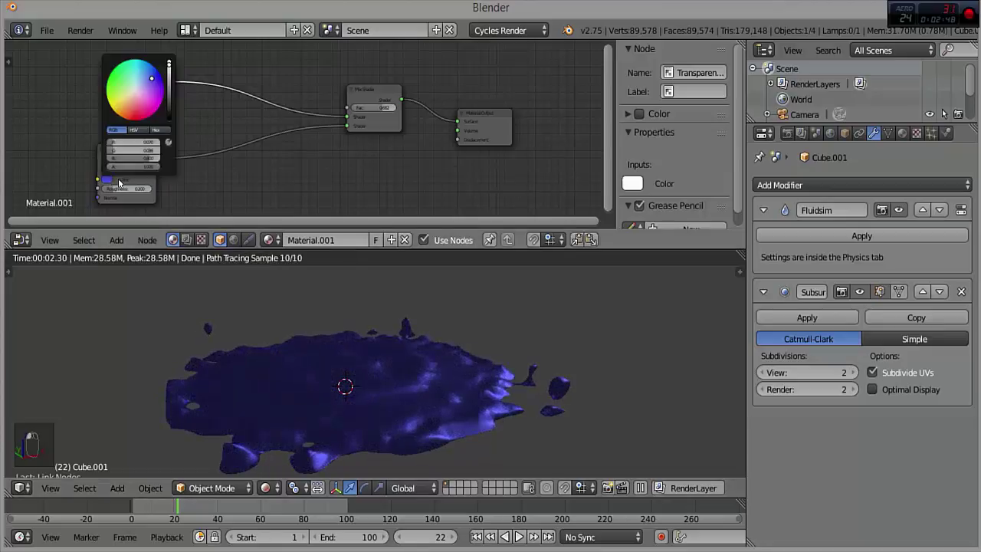
pyautogui.click(106, 180)
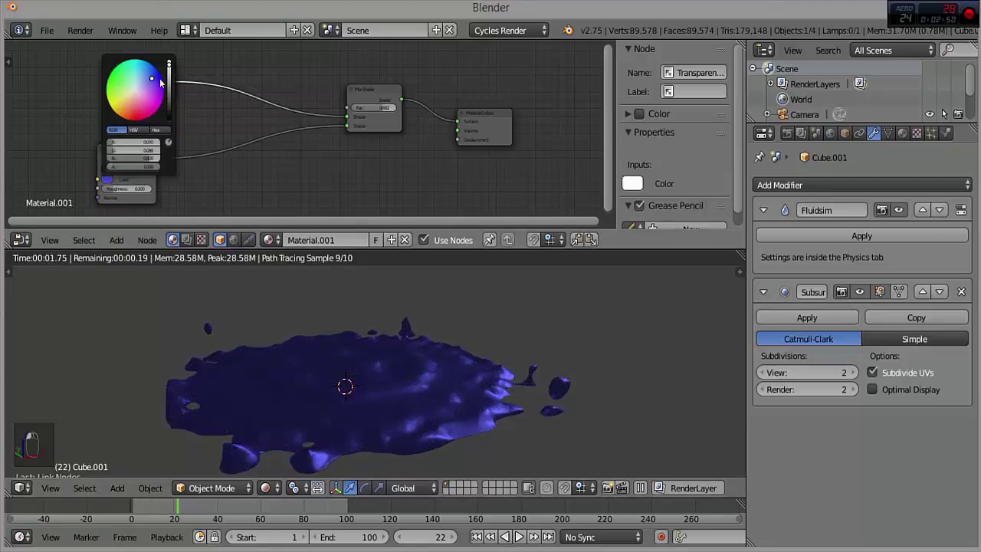
pyautogui.moveTo(160, 78); pyautogui.dragTo(145, 67)
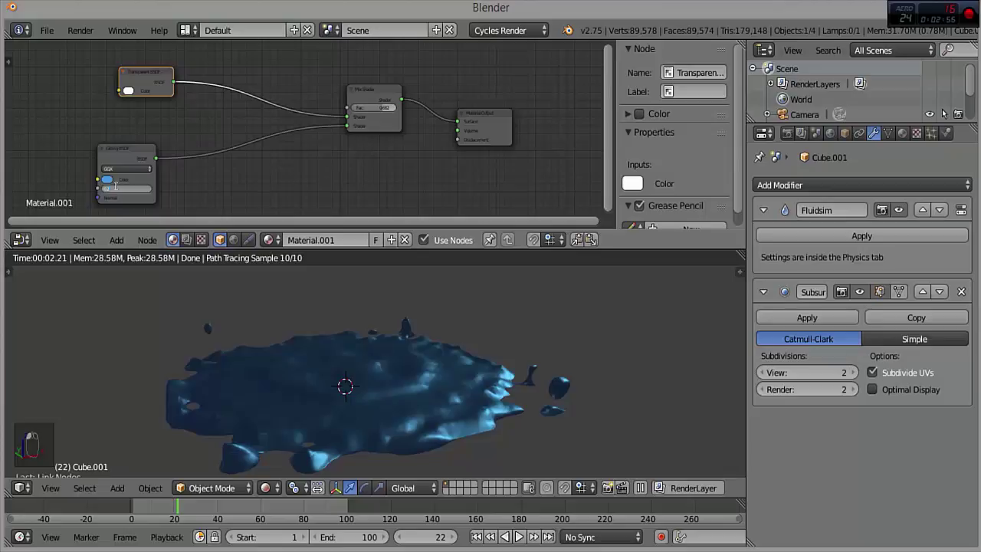
pyautogui.press('Return')
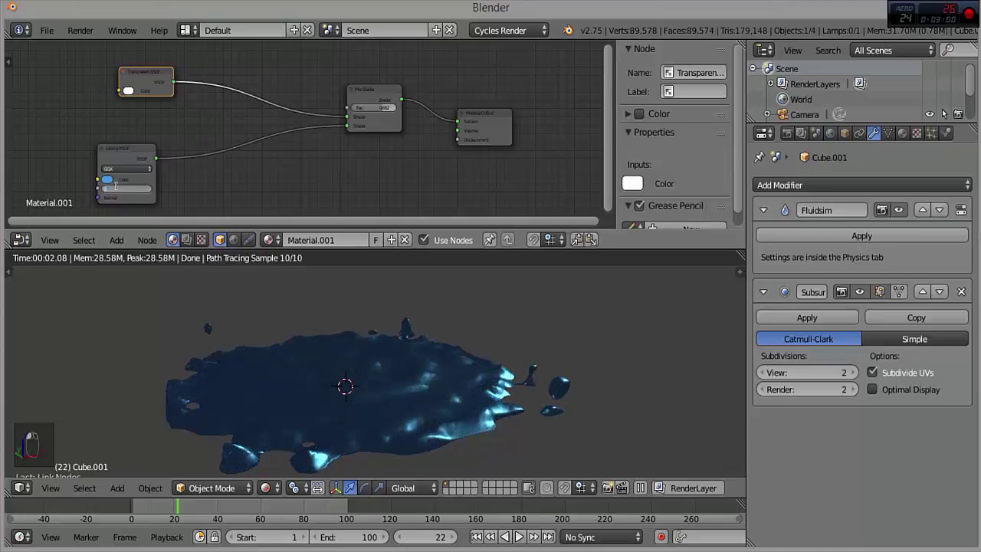
pyautogui.press('Return')
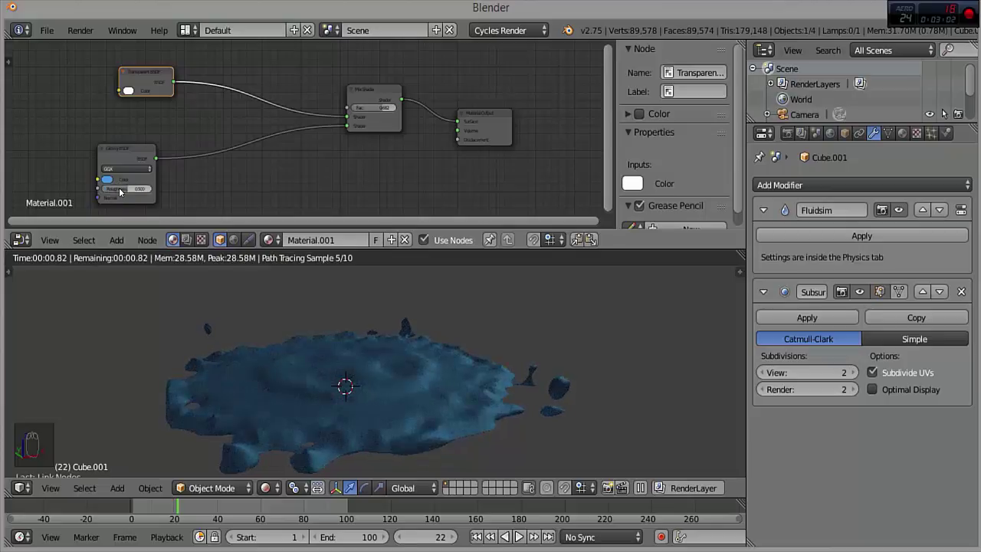
# Check the Transparent BSDF colour and the Glossy BSDF settings, and examine the rendered fluid from several angles and distances.
pyautogui.scroll(4, 120, 193)
pyautogui.moveTo(126, 155); pyautogui.dragTo(243, 194, button='middle')
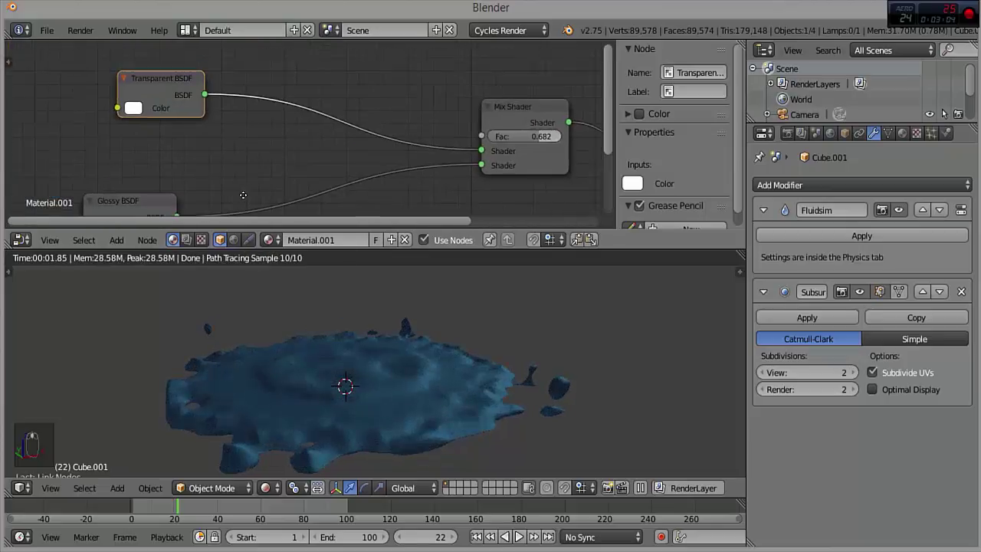
pyautogui.click(132, 108)
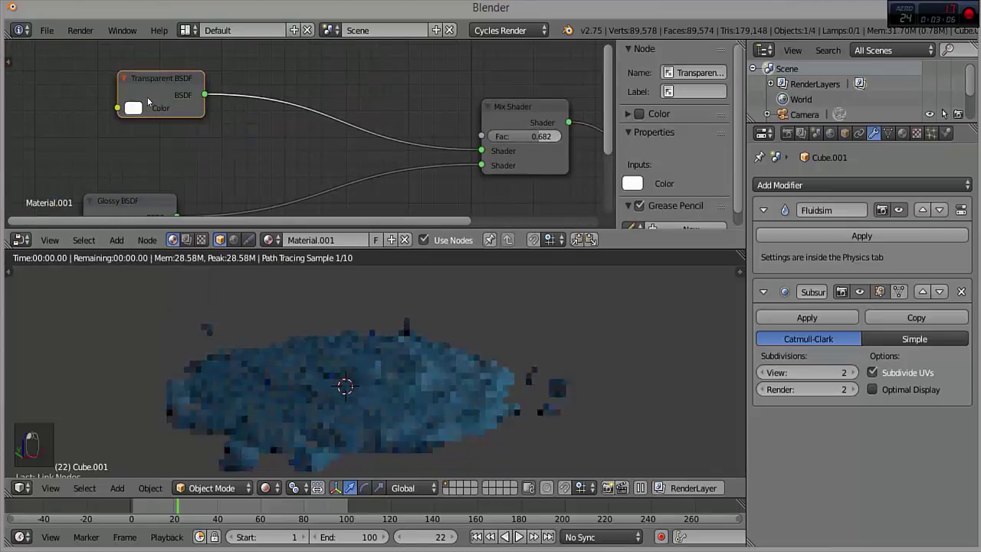
pyautogui.scroll(-2, 205, 154)
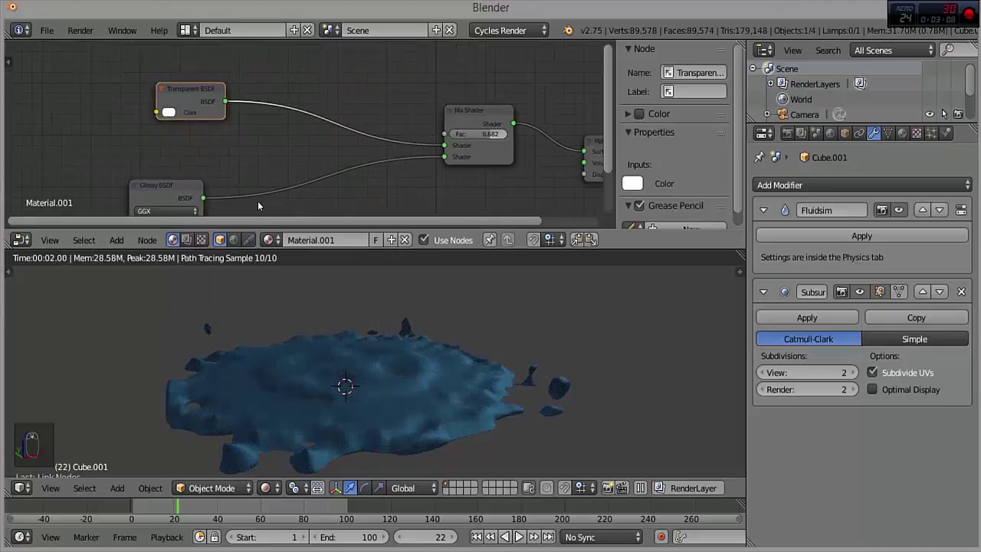
pyautogui.moveTo(258, 201); pyautogui.dragTo(302, 130, button='middle')
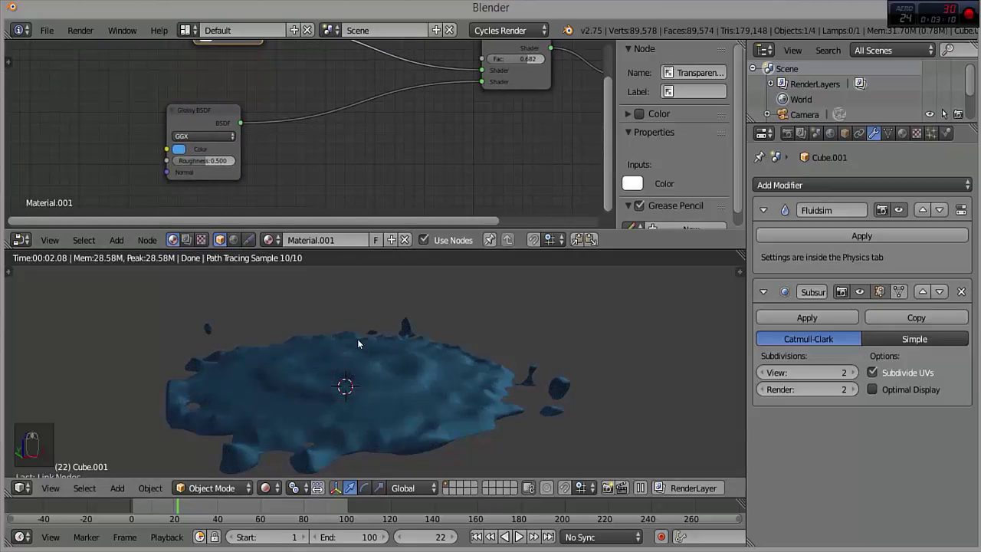
pyautogui.moveTo(357, 338); pyautogui.dragTo(453, 381, button='middle')
pyautogui.scroll(2, 445, 360)
pyautogui.moveTo(312, 398); pyautogui.dragTo(537, 324, button='middle')
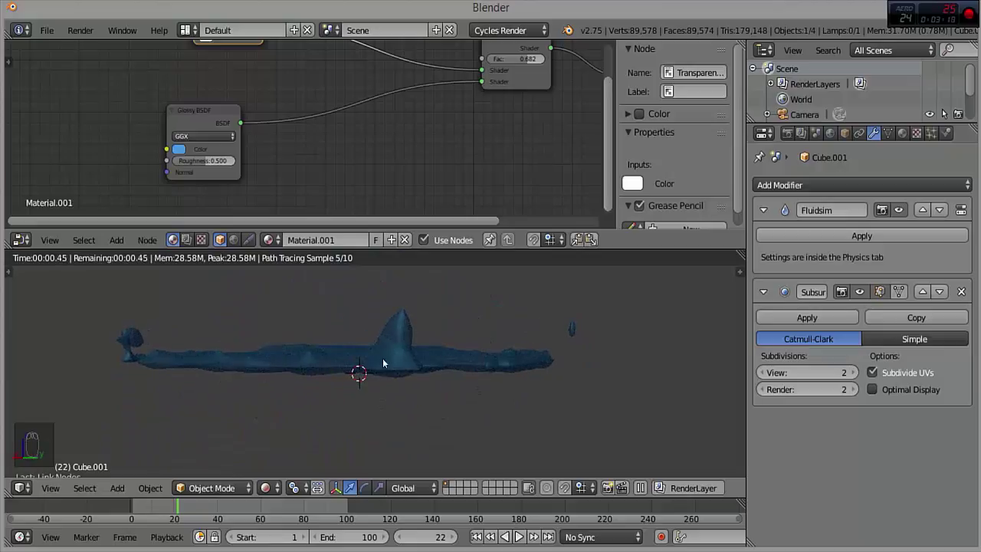
pyautogui.scroll(6, 383, 358)
pyautogui.scroll(-5, 371, 385)
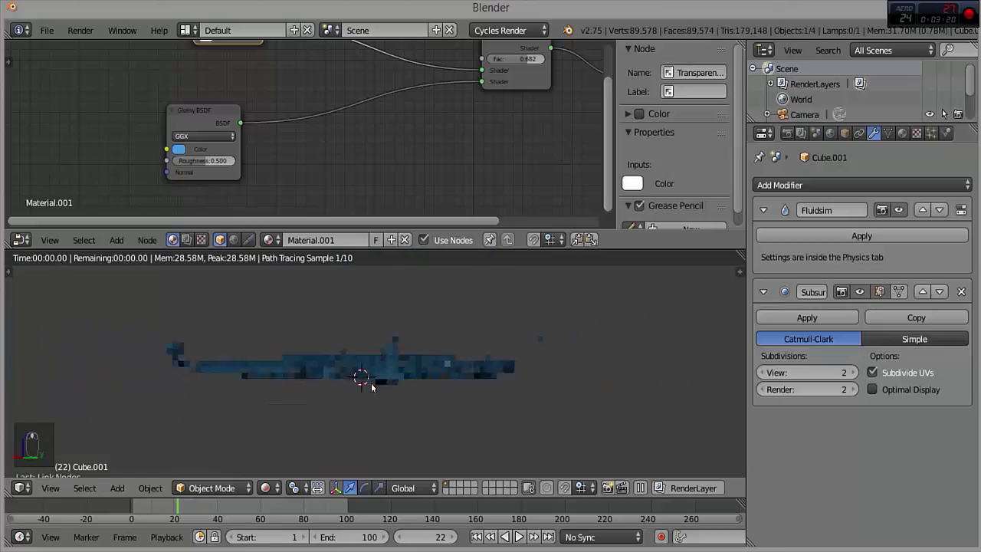
pyautogui.moveTo(373, 383)
pyautogui.mouseDown(button='middle')
pyautogui.moveTo(431, 423)
pyautogui.moveTo(372, 359)
pyautogui.moveTo(371, 343)
pyautogui.moveTo(353, 371)
pyautogui.moveTo(333, 376)
pyautogui.moveTo(407, 379)
pyautogui.moveTo(320, 373)
pyautogui.moveTo(363, 394)
pyautogui.mouseUp(button='middle')
# Return the viewport to Solid shading, play the fluid animation while viewing it from different angles, and stop playback.
pyautogui.click(266, 488)
pyautogui.click(283, 436)
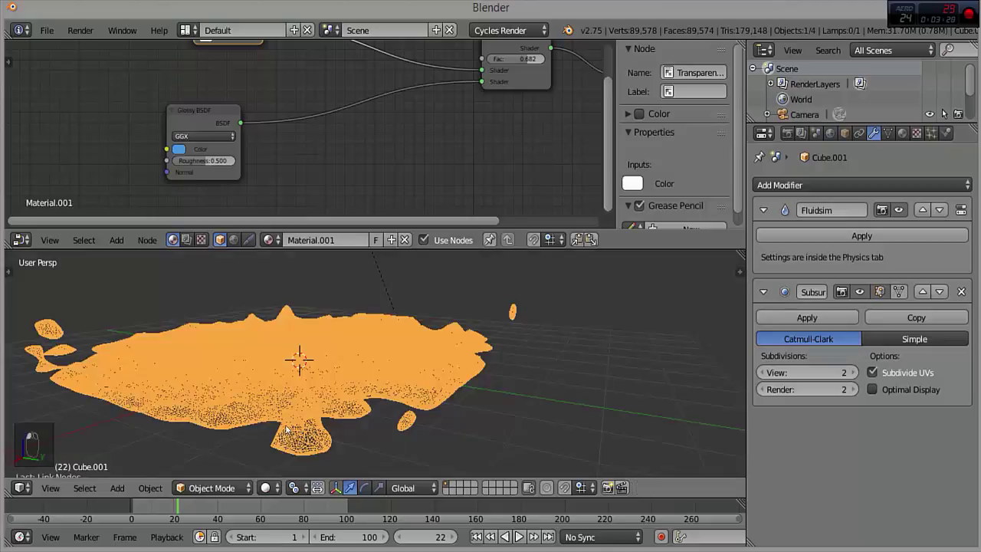
pyautogui.scroll(-3, 295, 387)
pyautogui.hotkey('alt', 'a')
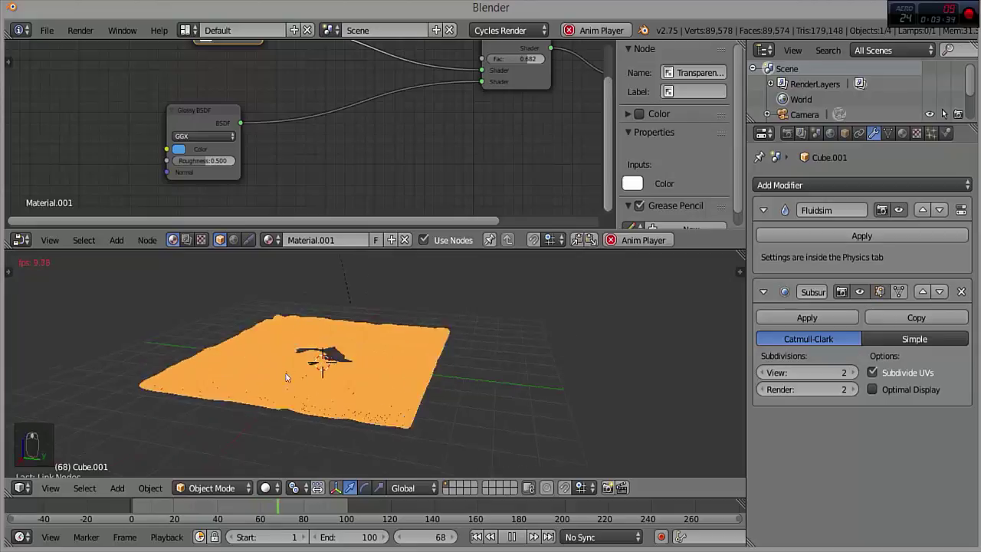
pyautogui.moveTo(285, 373); pyautogui.dragTo(340, 352, button='middle')
pyautogui.scroll(-2, 339, 353)
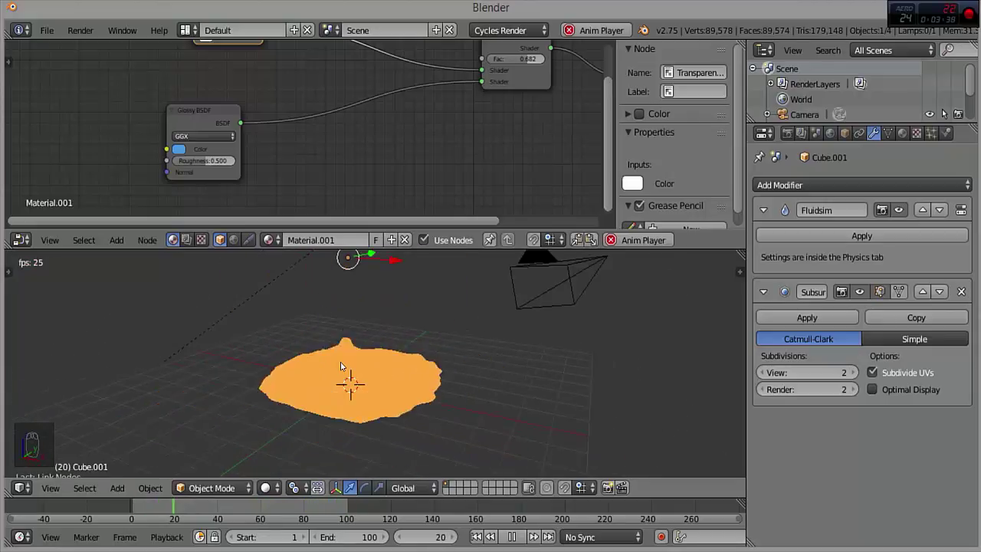
pyautogui.scroll(-3, 340, 362)
pyautogui.press('Escape')
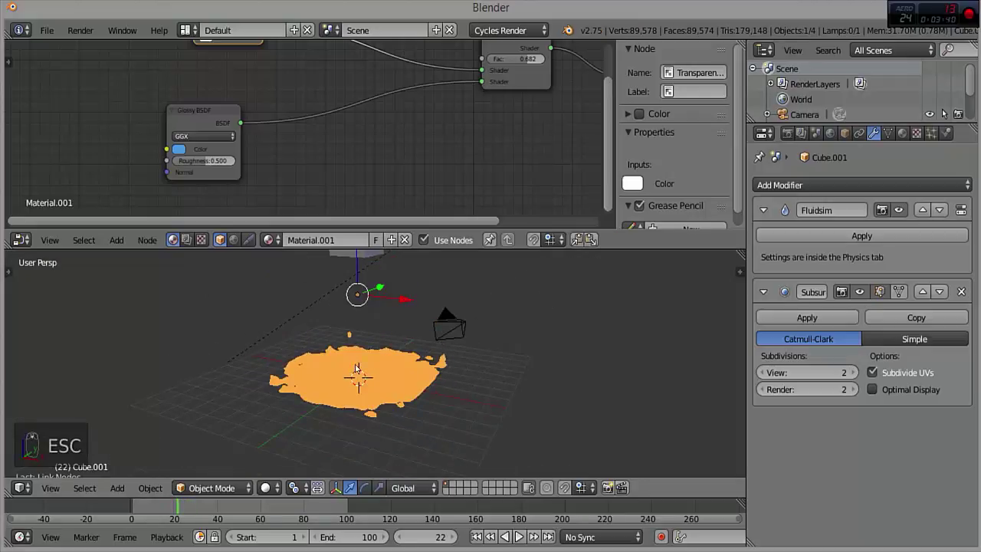
# Open the scene's render settings.
pyautogui.moveTo(417, 331); pyautogui.dragTo(535, 350, button='middle')
pyautogui.scroll(4, 468, 398)
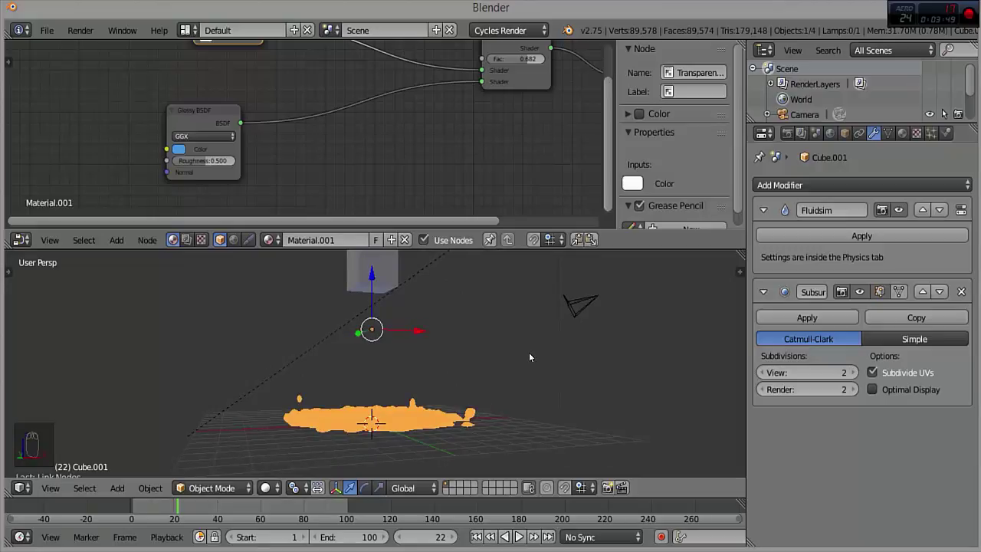
pyautogui.click(788, 133)
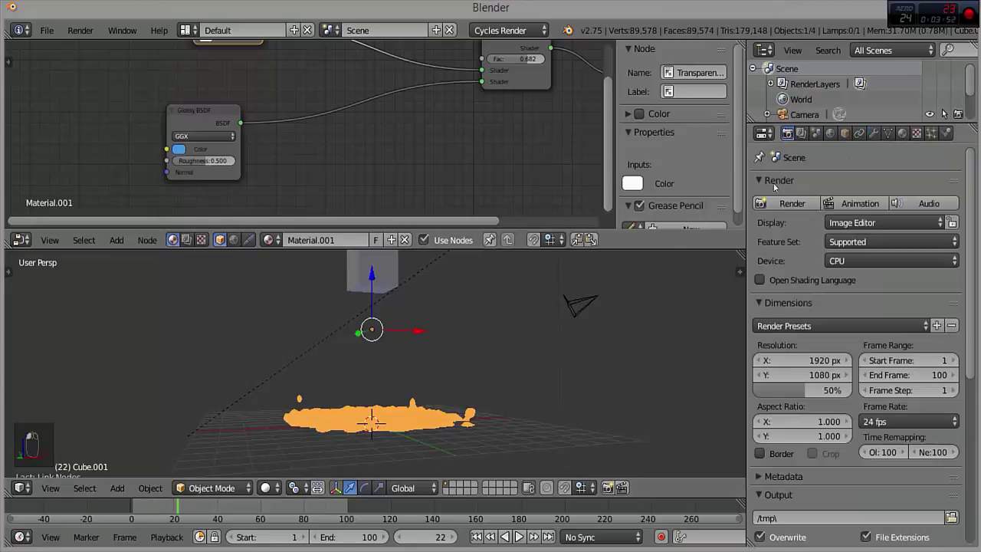
# Switch the 3D viewport to the camera view.
pyautogui.press('KP_0')
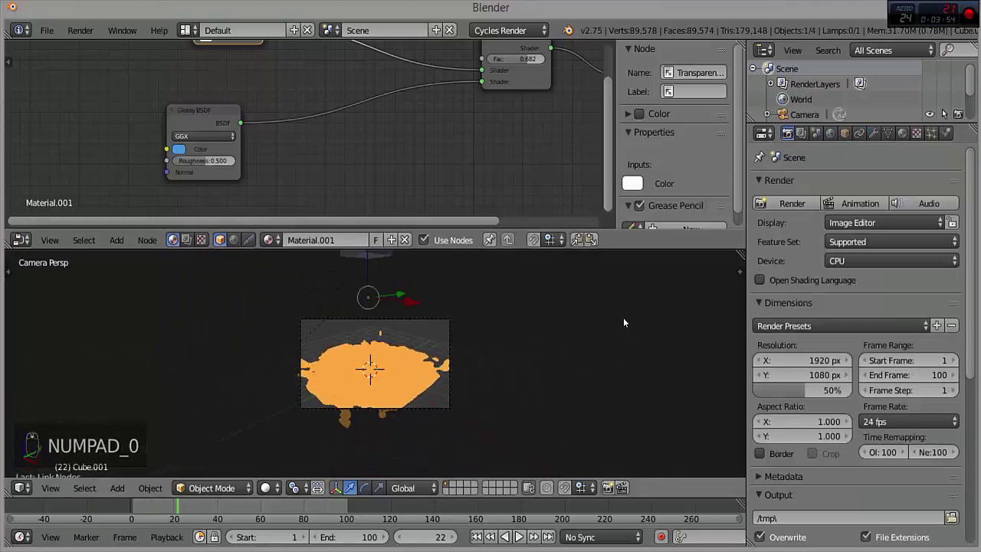
pyautogui.press('g')
pyautogui.press('y')
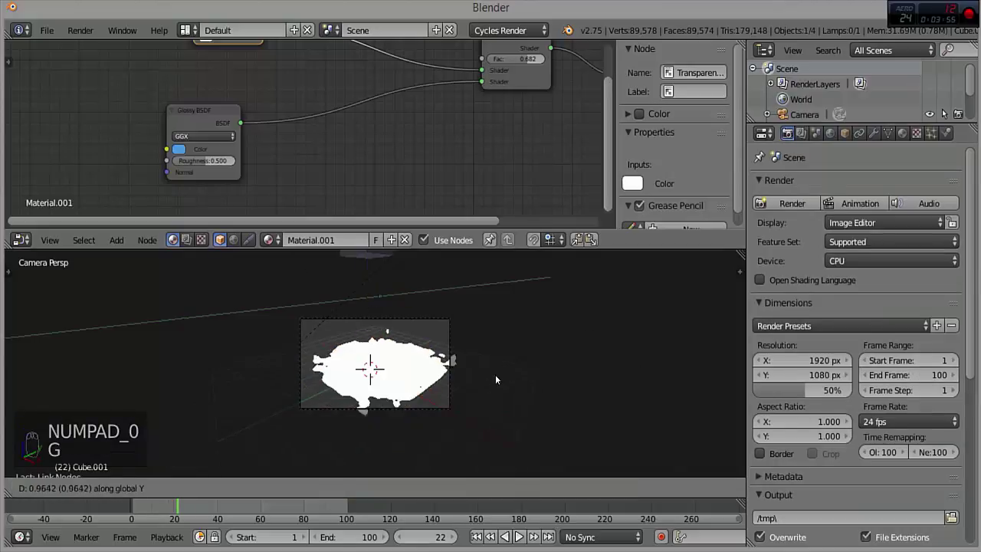
pyautogui.click(476, 391)
# Select the camera and reposition it so the whole fluid splash sits centred inside the camera frame.
pyautogui.rightClick(452, 409)
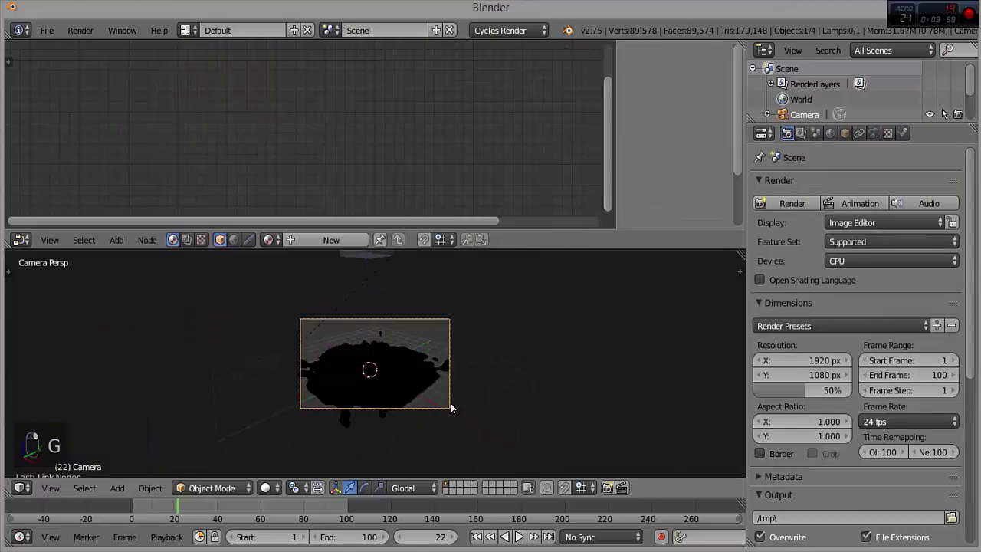
pyautogui.press('g')
pyautogui.press('g')
pyautogui.click(567, 385)
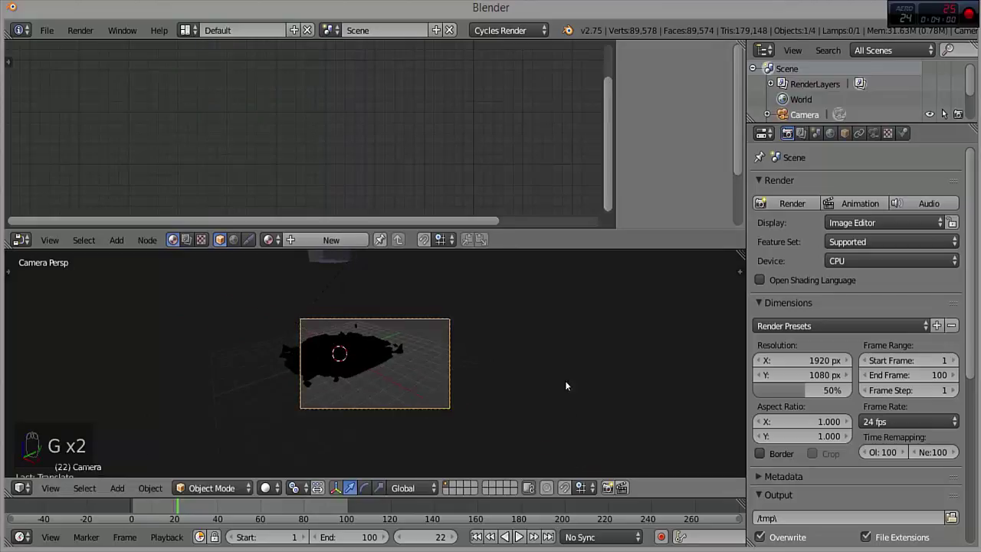
pyautogui.press('g')
pyautogui.click(484, 337)
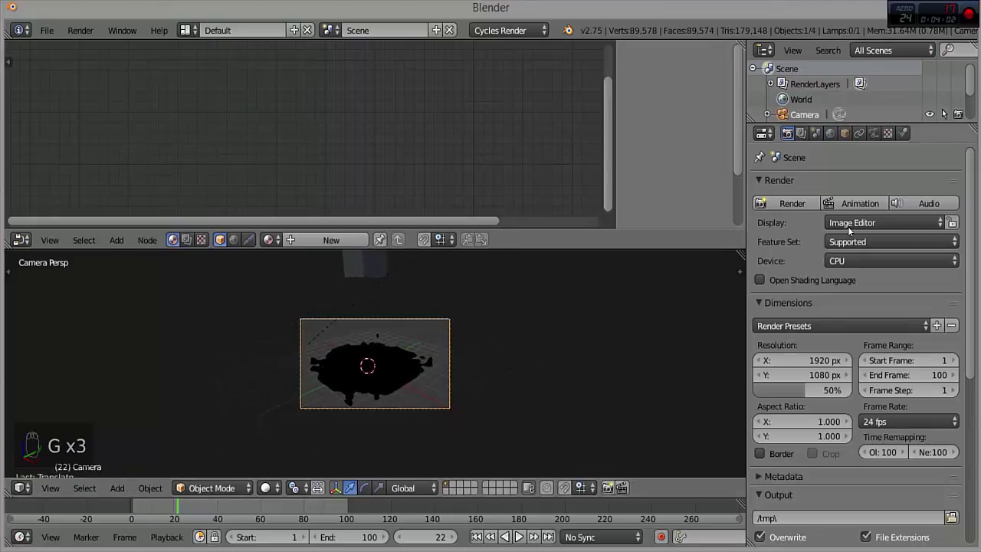
# Set the camera's focal length to 17.55 mm and raise the camera so the cube and the fluid both fit in frame.
pyautogui.click(874, 133)
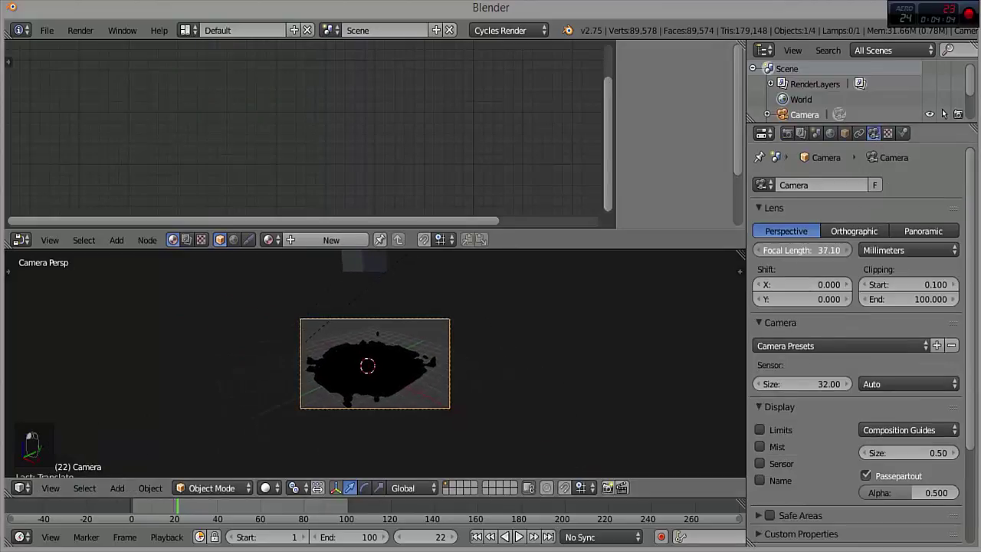
pyautogui.moveTo(803, 250); pyautogui.dragTo(759, 250)
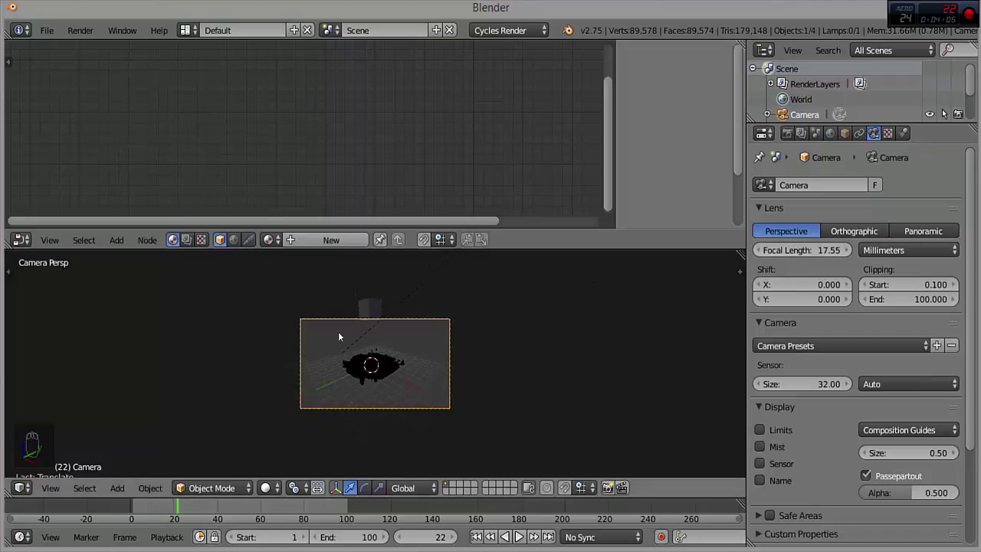
pyautogui.press('g')
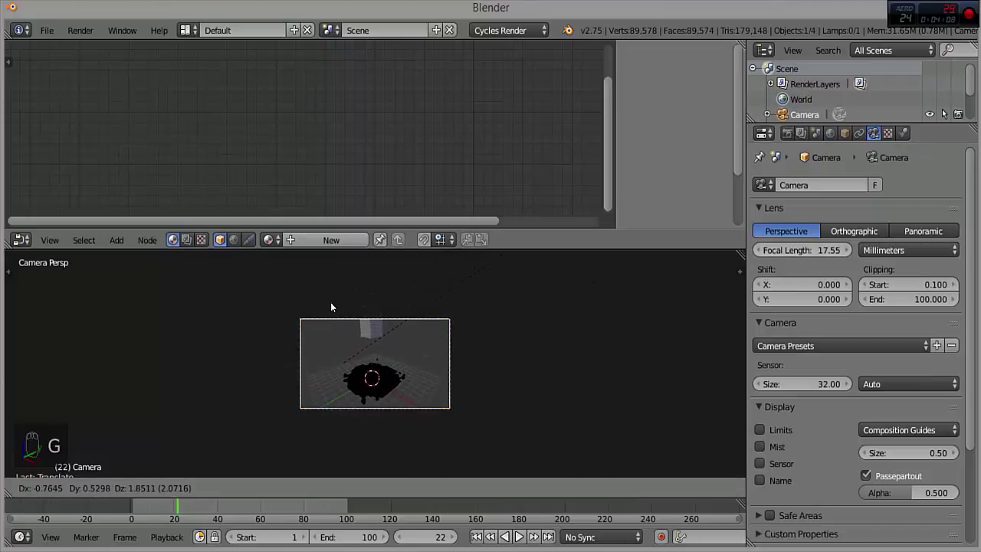
pyautogui.click(455, 349)
pyautogui.scroll(4, 460, 356)
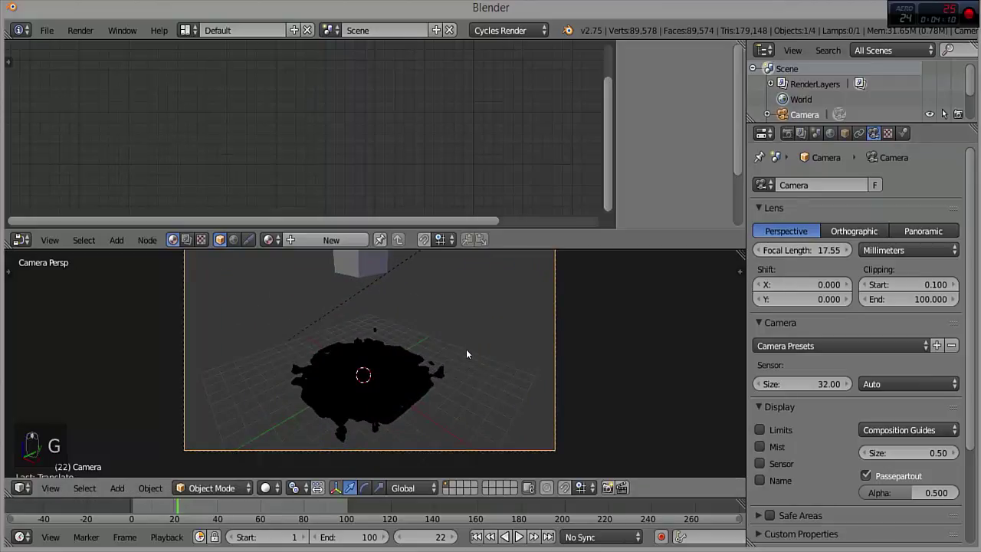
# Return to the scene's render settings and delete the original cube above the fluid.
pyautogui.click(788, 132)
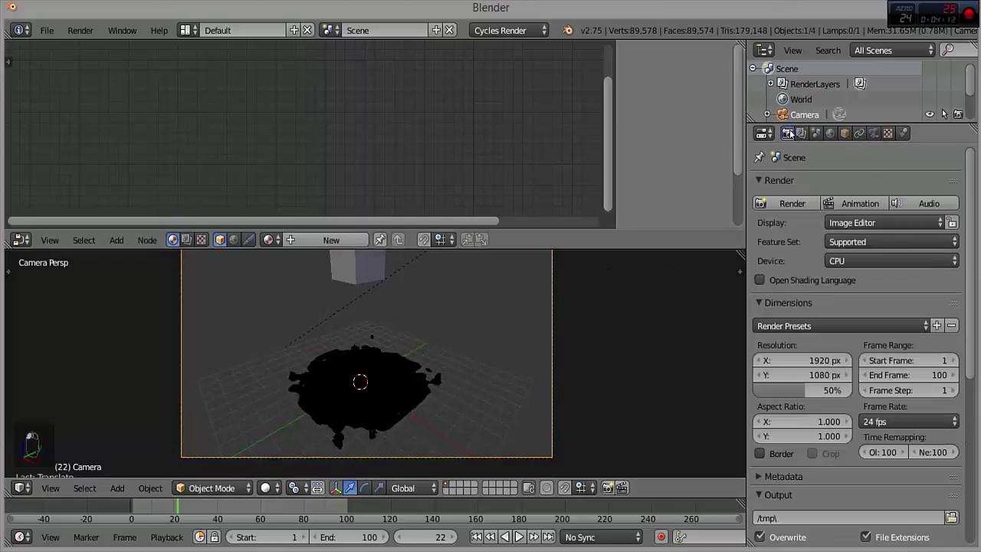
pyautogui.scroll(-2, 417, 261)
pyautogui.click(378, 305)
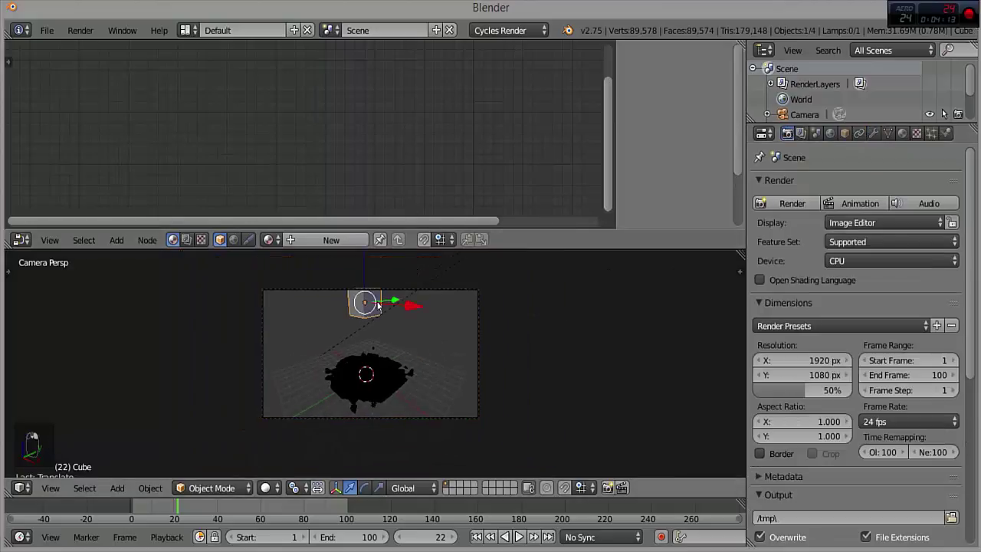
pyautogui.press('x')
pyautogui.click(379, 303)
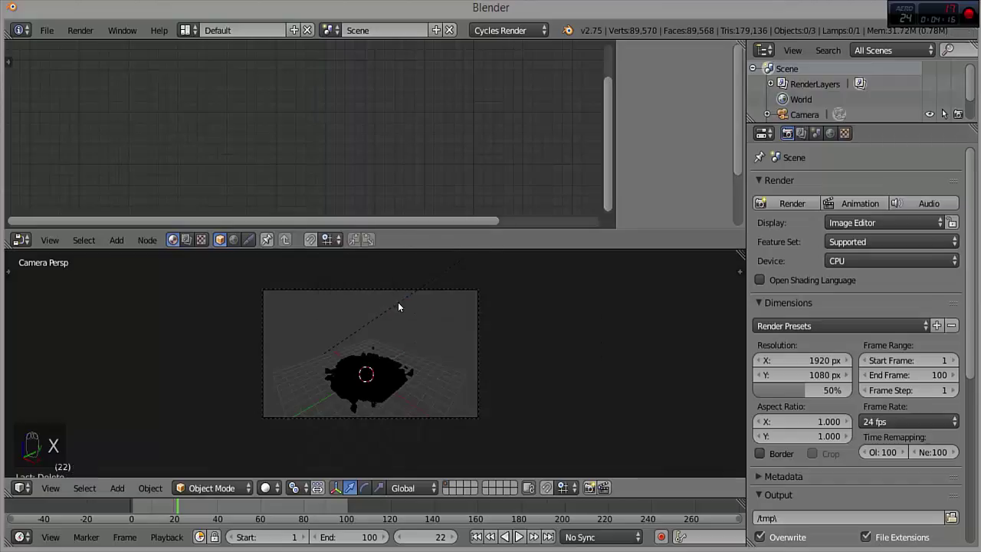
# Play the fluid animation through the camera and stop playback at frame 24.
pyautogui.hotkey('alt', 'a')
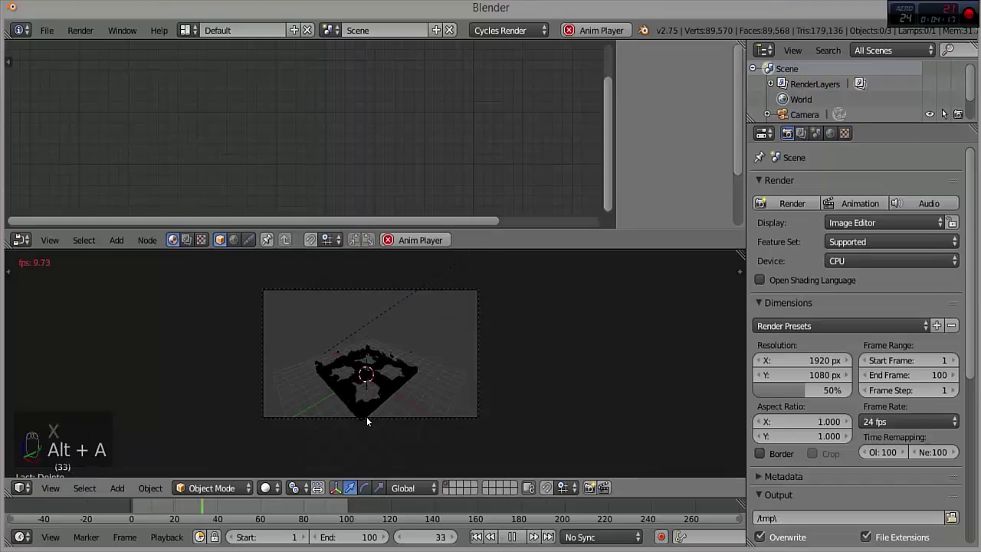
pyautogui.press('Escape')
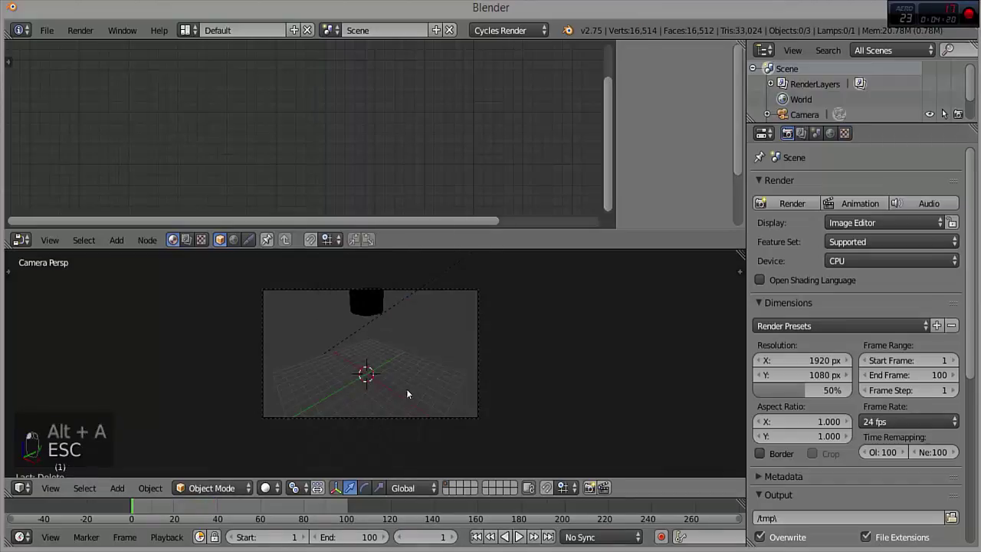
pyautogui.press('super')
pyautogui.press('super')
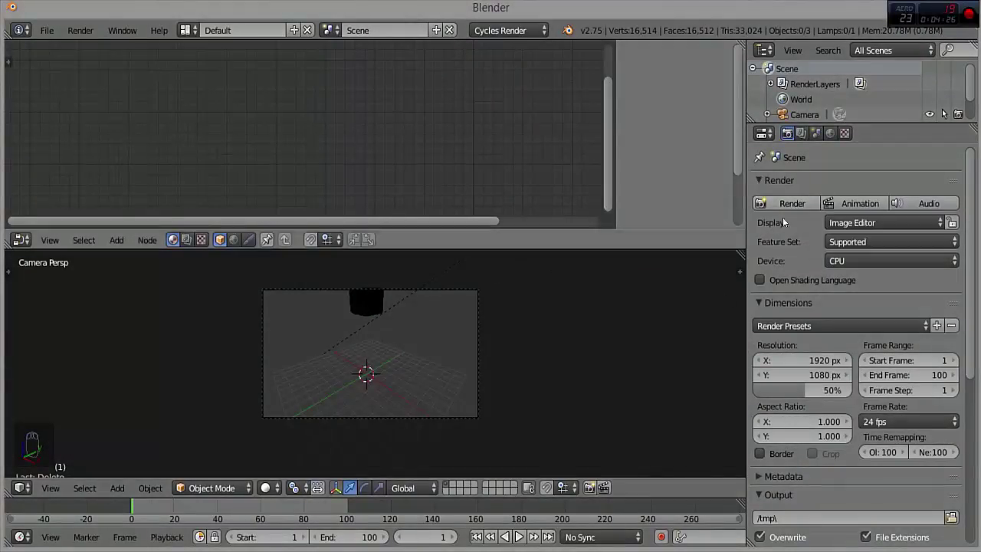
pyautogui.hotkey('alt', 'a')
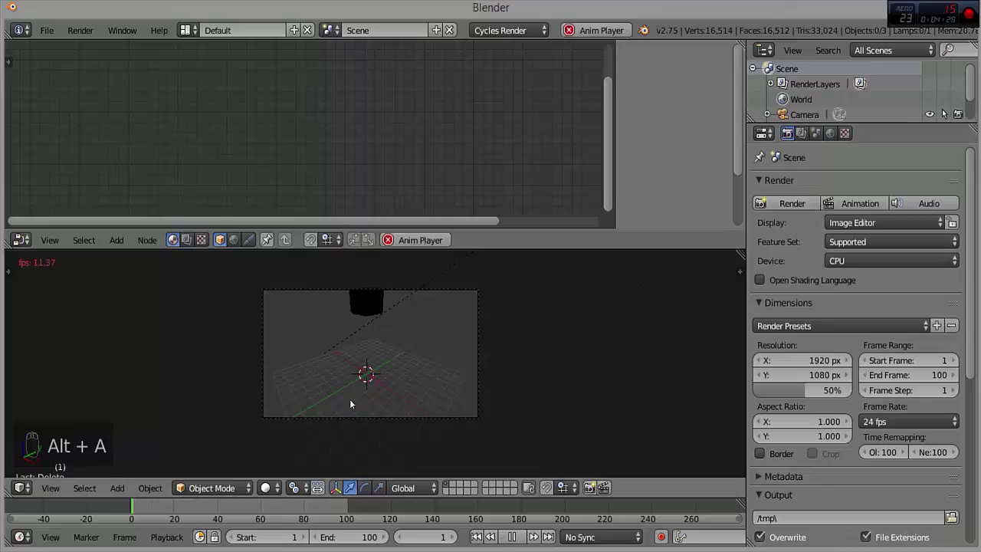
pyautogui.hotkey('alt', 'a')
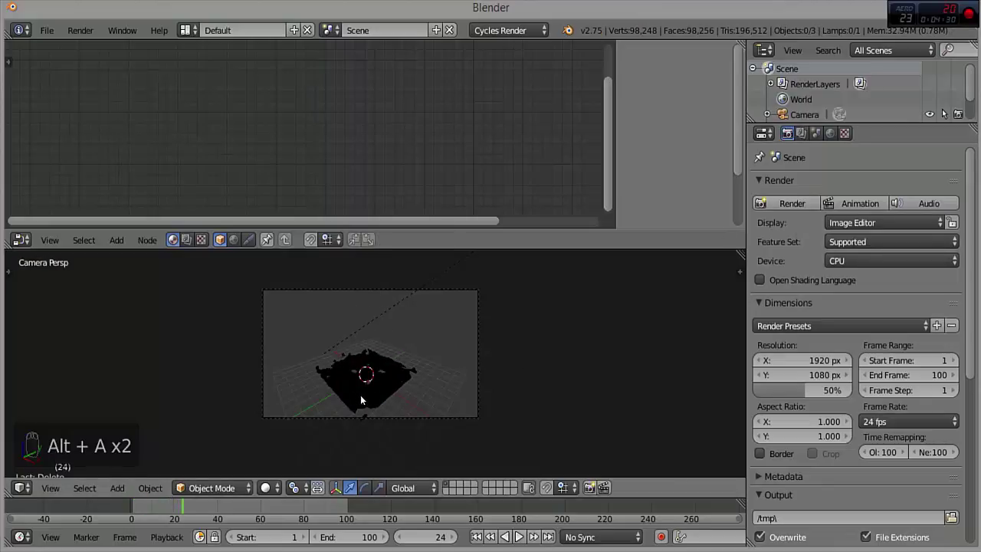
# Set the PNG output compression to 90%.
pyautogui.scroll(1, 366, 394)
pyautogui.scroll(-5, 808, 405)
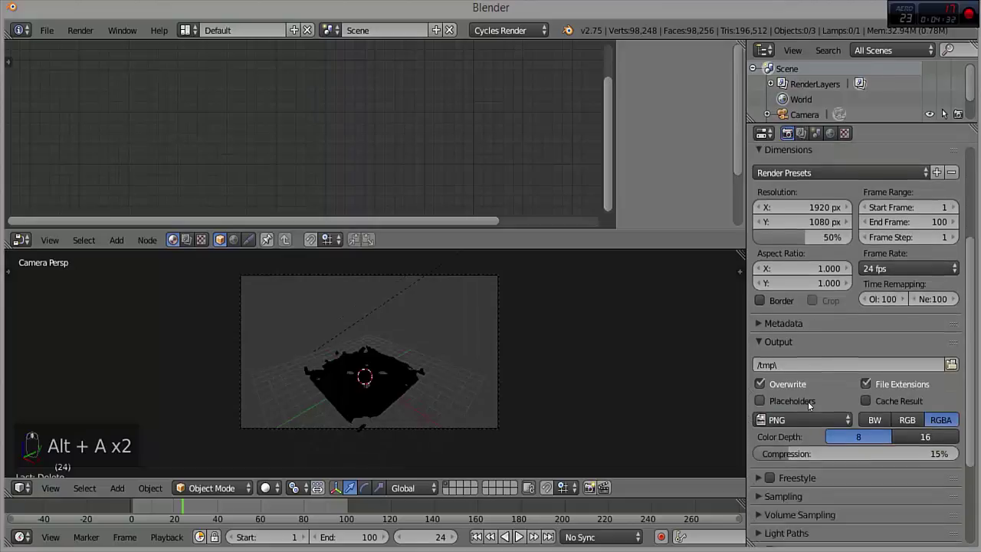
pyautogui.scroll(-4, 809, 405)
pyautogui.moveTo(790, 392); pyautogui.dragTo(796, 392)
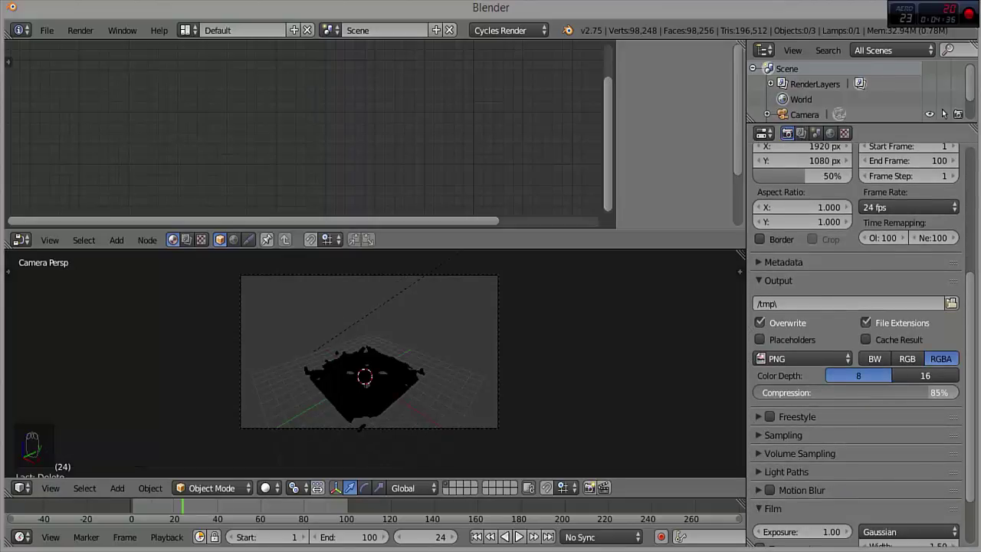
pyautogui.moveTo(936, 393); pyautogui.dragTo(939, 392)
pyautogui.scroll(-4, 916, 483)
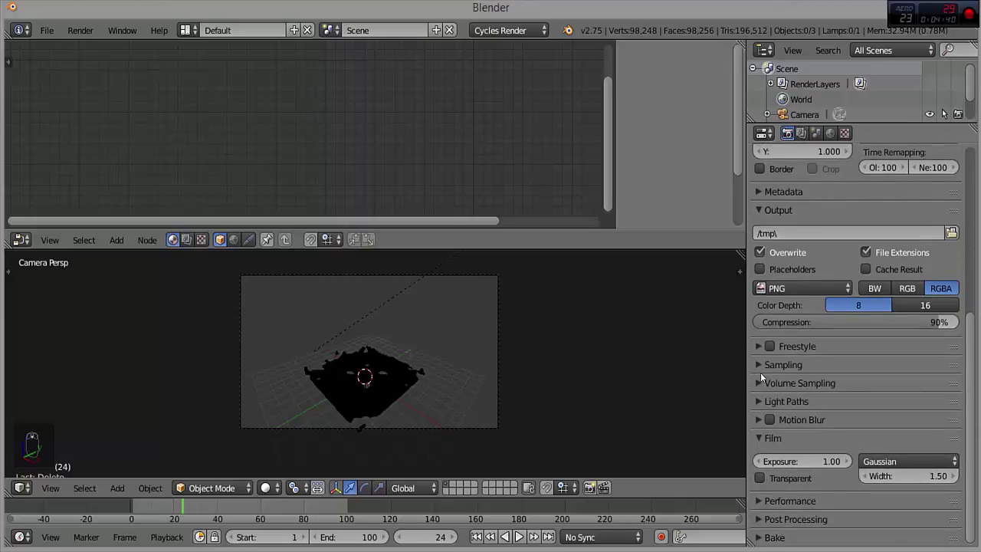
# Expand the Sampling settings and set the render samples to 200.
pyautogui.click(763, 365)
pyautogui.scroll(-1, 844, 391)
pyautogui.click(901, 409)
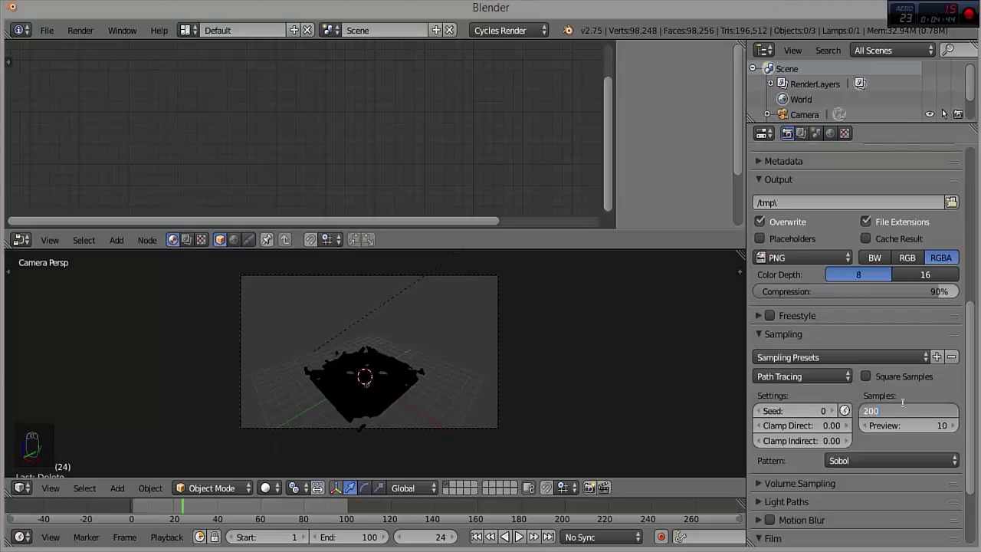
pyautogui.press('Return')
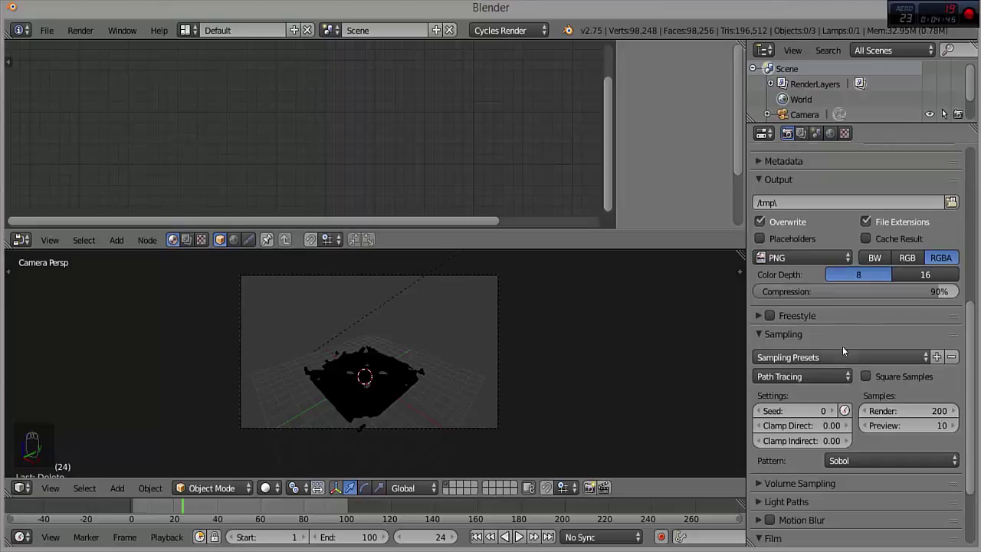
# Render the current frame as a still image.
pyautogui.scroll(1, 804, 320)
pyautogui.scroll(8, 803, 322)
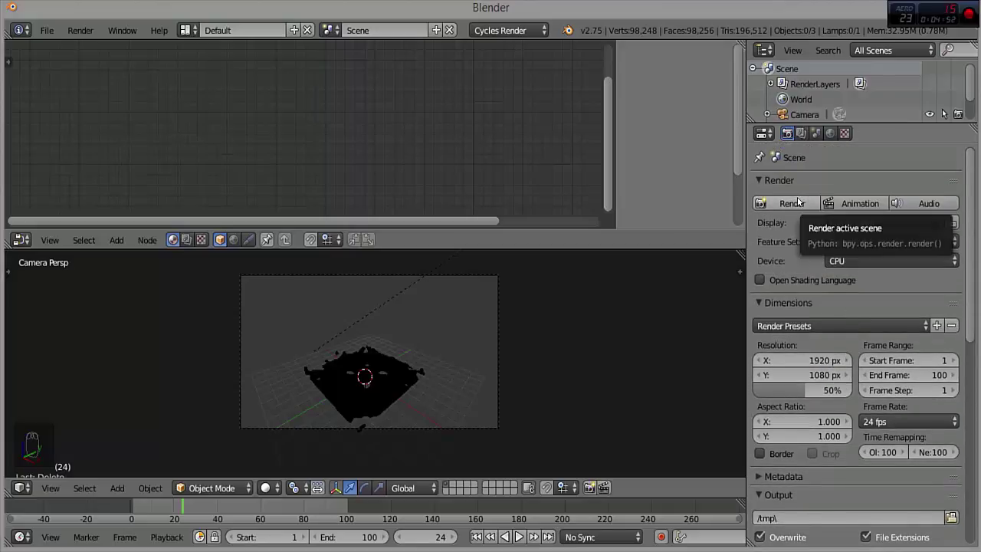
pyautogui.click(793, 203)
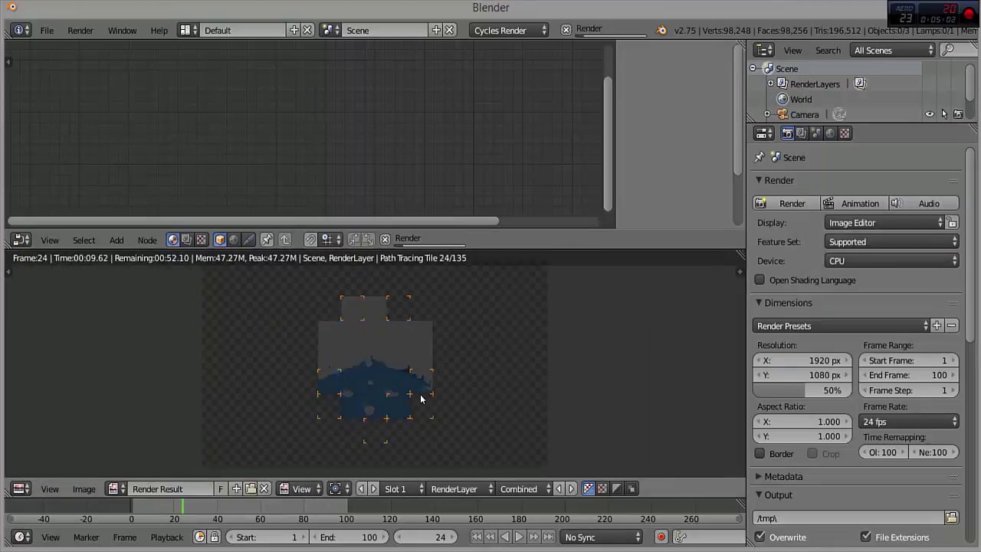
pyautogui.scroll(-1, 420, 399)
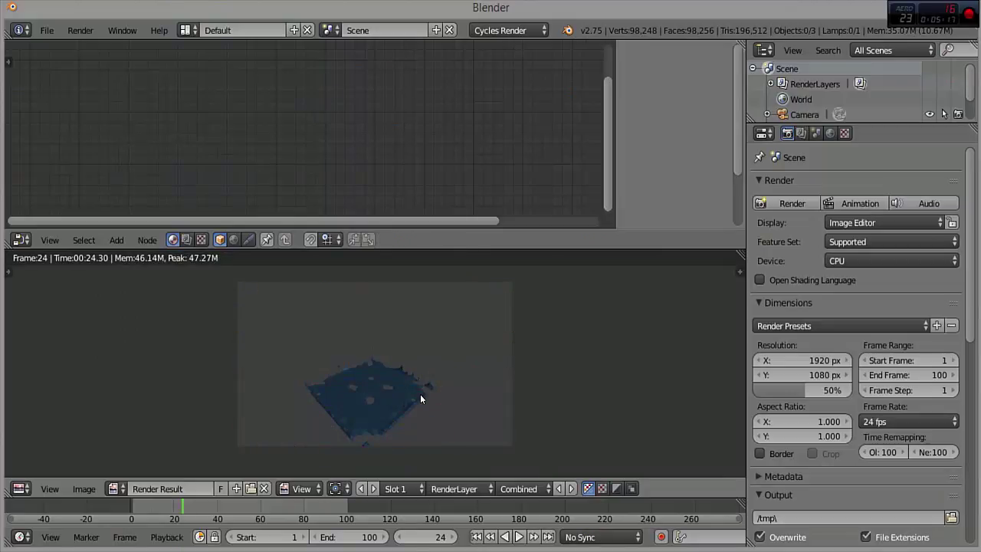
# Examine the rendered fluid's surface, edges and holes up close and as a whole.
pyautogui.scroll(2, 421, 396)
pyautogui.scroll(2, 421, 398)
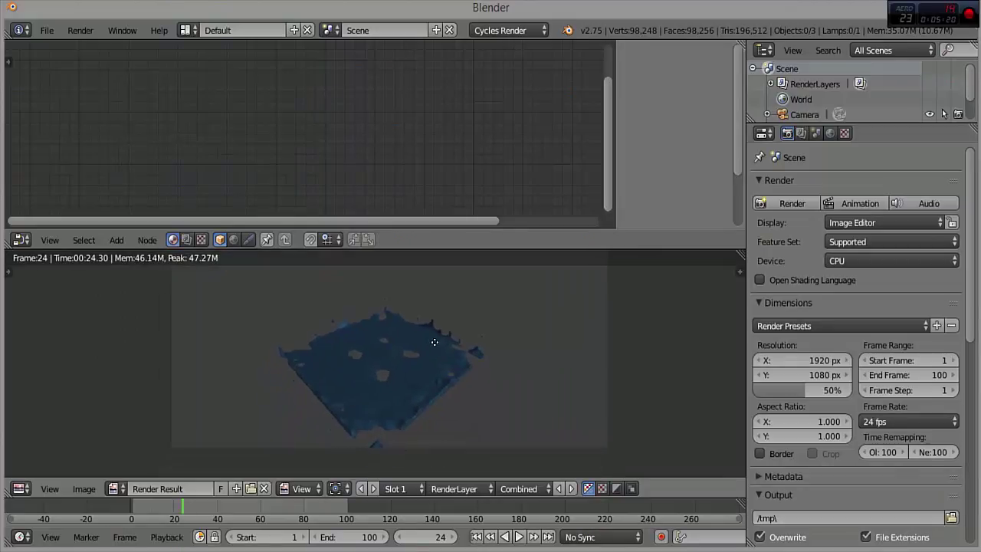
pyautogui.scroll(1, 414, 429)
pyautogui.scroll(2, 404, 450)
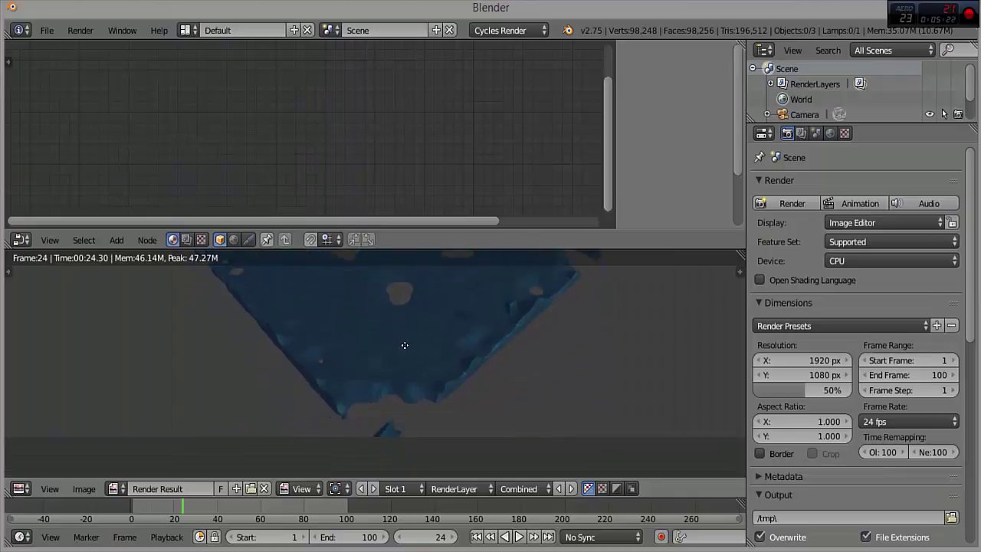
pyautogui.scroll(-5, 403, 407)
pyautogui.scroll(5, 401, 366)
pyautogui.scroll(-2, 429, 351)
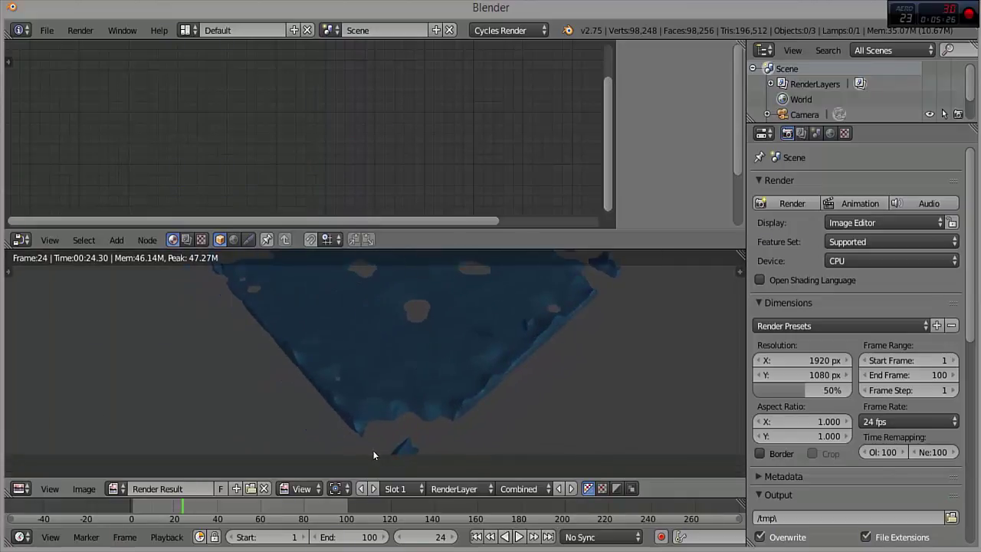
pyautogui.scroll(-4, 579, 328)
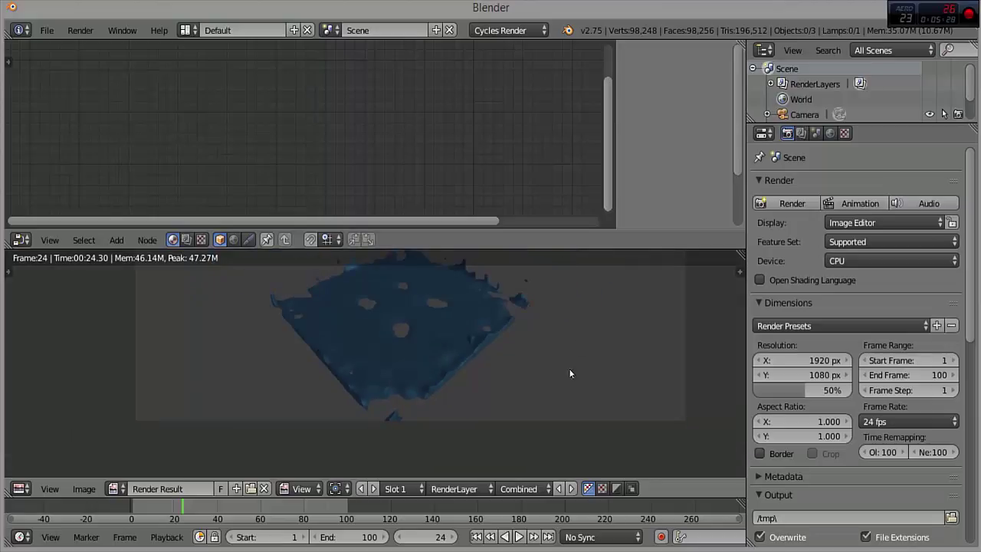
pyautogui.scroll(5, 360, 365)
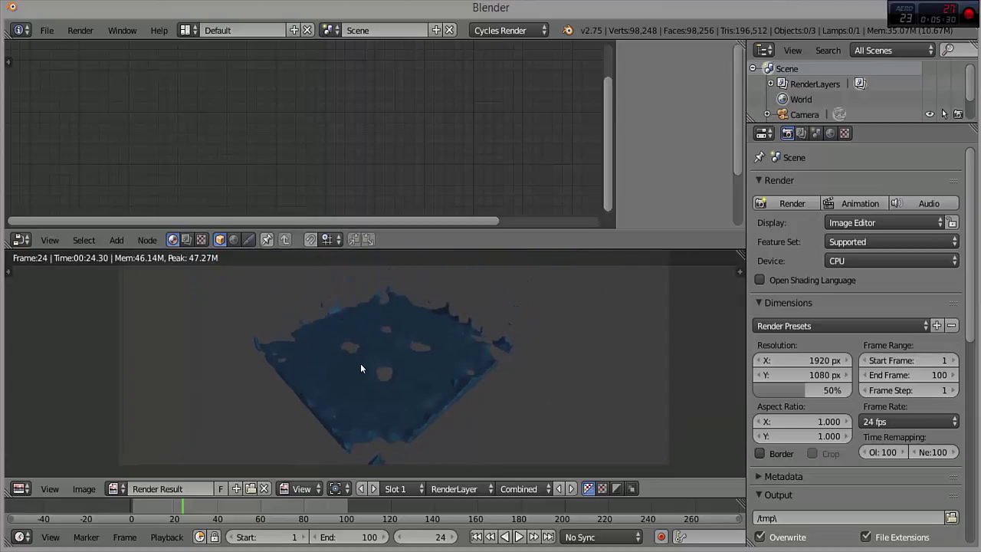
pyautogui.scroll(-2, 421, 443)
pyautogui.scroll(-2, 420, 447)
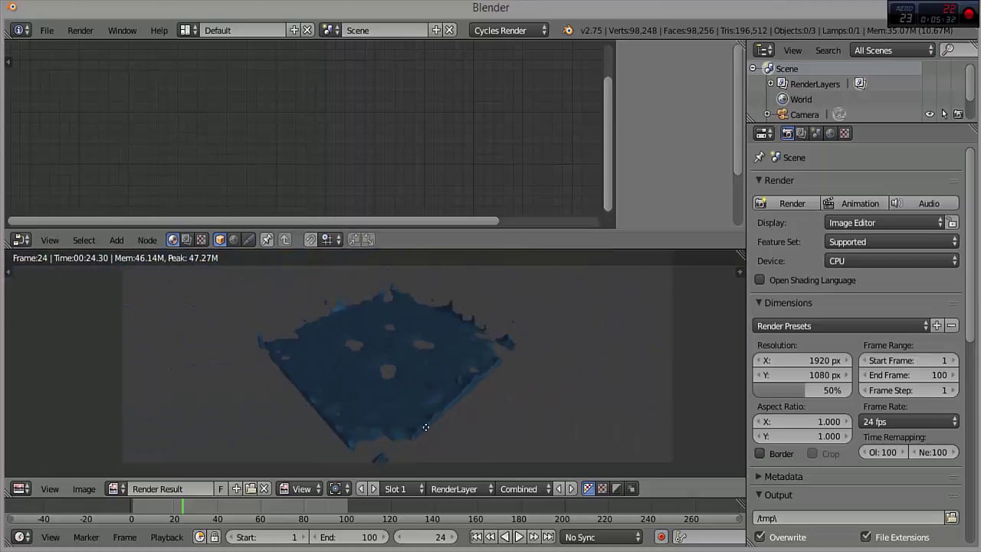
pyautogui.moveTo(426, 427); pyautogui.dragTo(480, 311, button='middle')
pyautogui.scroll(5, 392, 452)
pyautogui.scroll(-6, 418, 379)
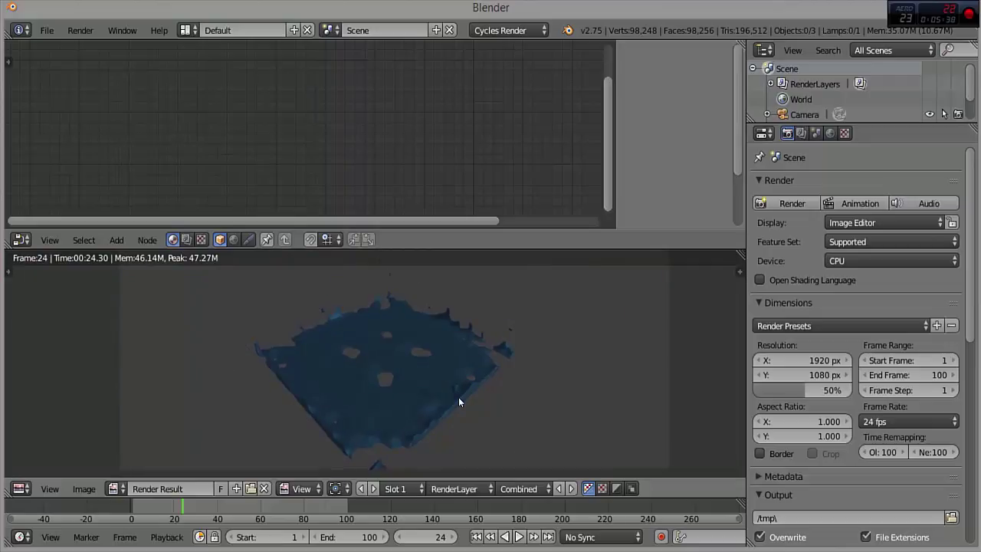
pyautogui.scroll(5, 460, 397)
pyautogui.scroll(-5, 462, 395)
pyautogui.scroll(-4, 470, 380)
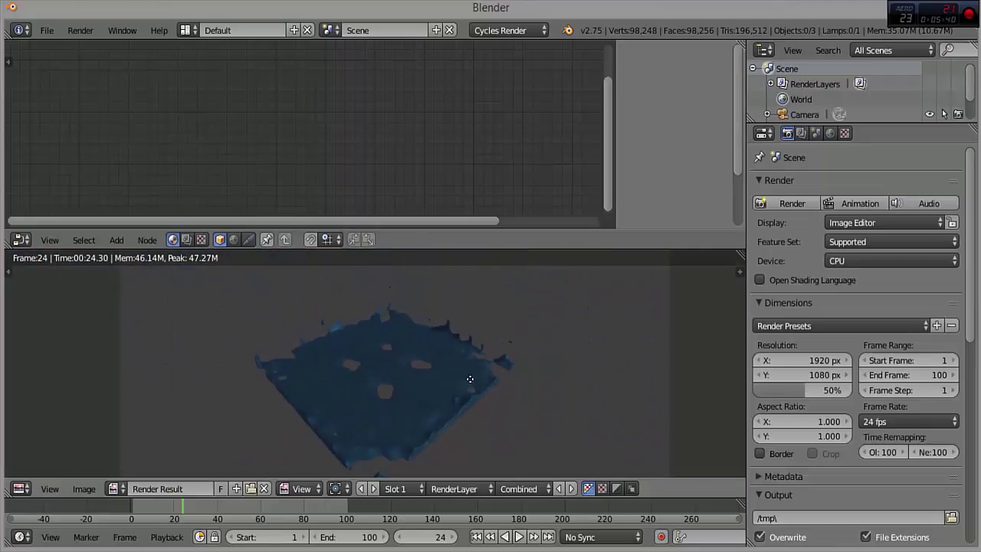
pyautogui.scroll(4, 471, 382)
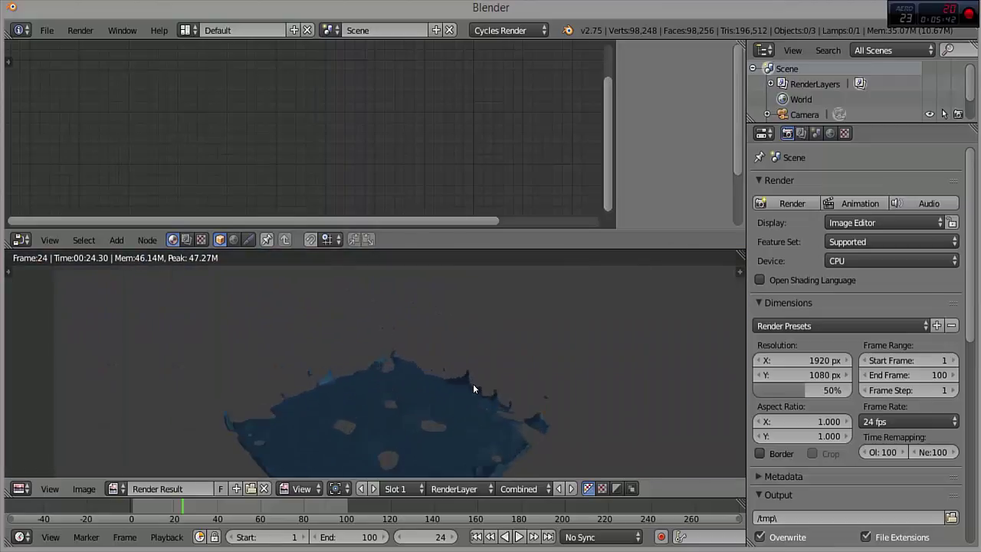
pyautogui.scroll(-5, 470, 392)
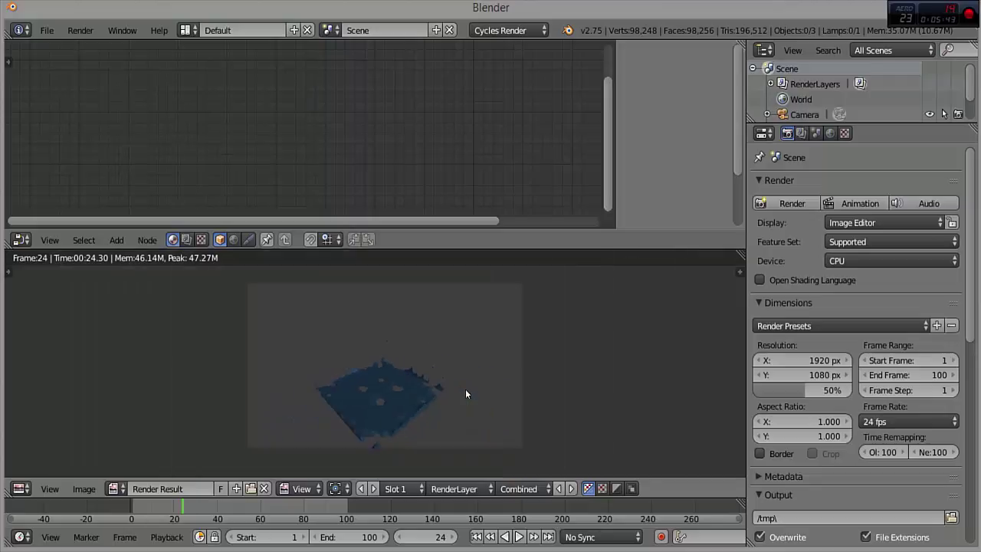
# Inspect the render again, checking the splashed far edge of the fluid in close-up and its placement within the whole frame.
pyautogui.scroll(3, 466, 390)
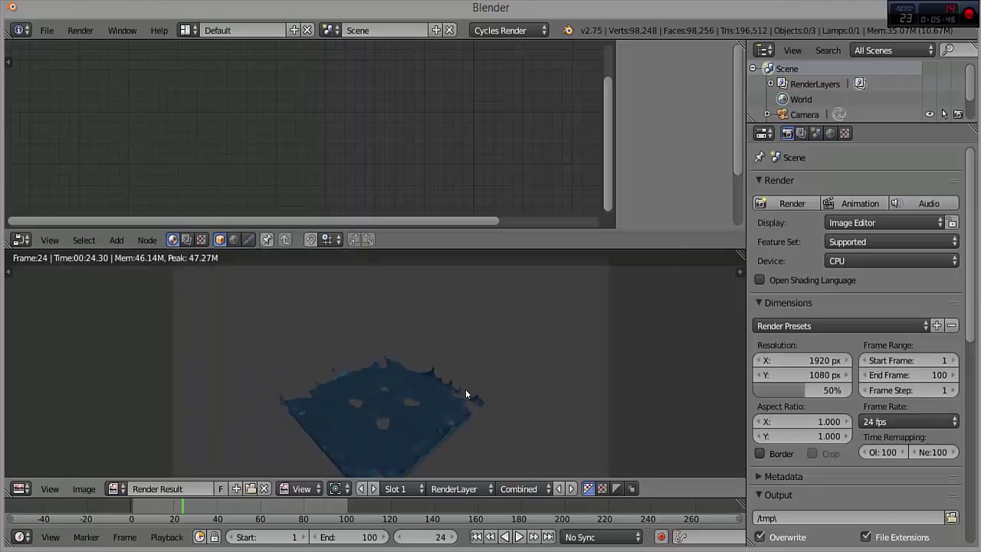
pyautogui.moveTo(463, 383); pyautogui.dragTo(467, 363, button='middle')
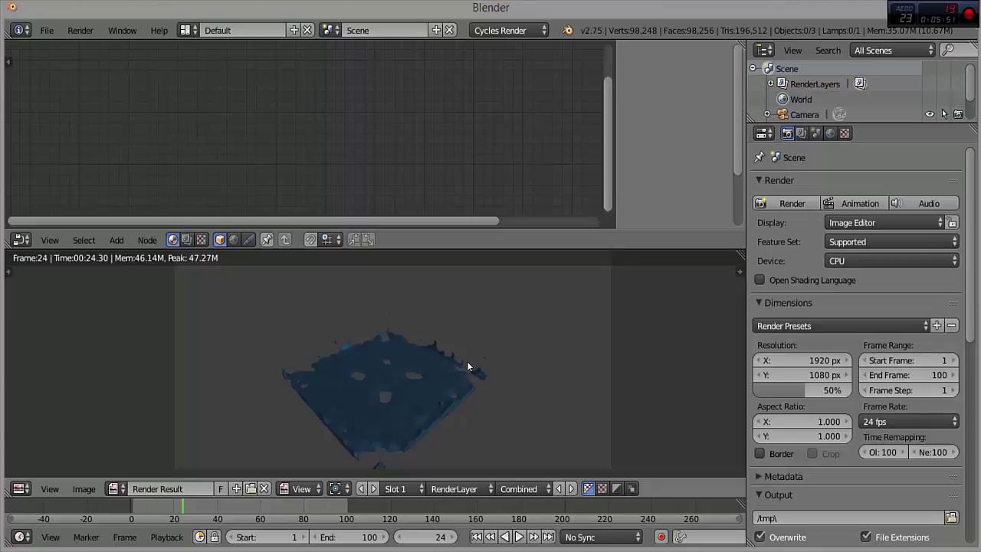
pyautogui.scroll(-2, 467, 367)
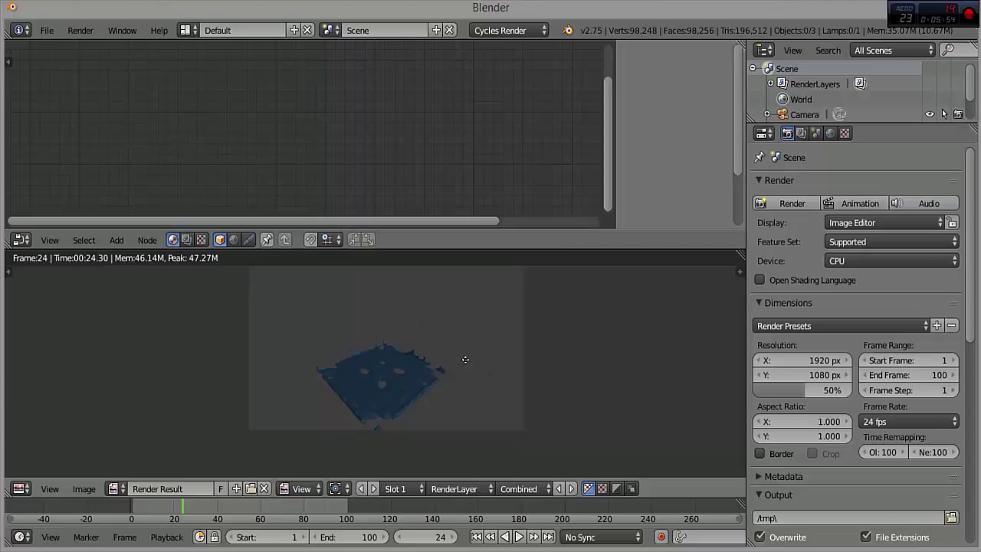
pyautogui.moveTo(465, 362)
pyautogui.mouseDown(button='middle')
pyautogui.moveTo(453, 417)
pyautogui.moveTo(451, 373)
pyautogui.mouseUp(button='middle')
pyautogui.scroll(2, 462, 391)
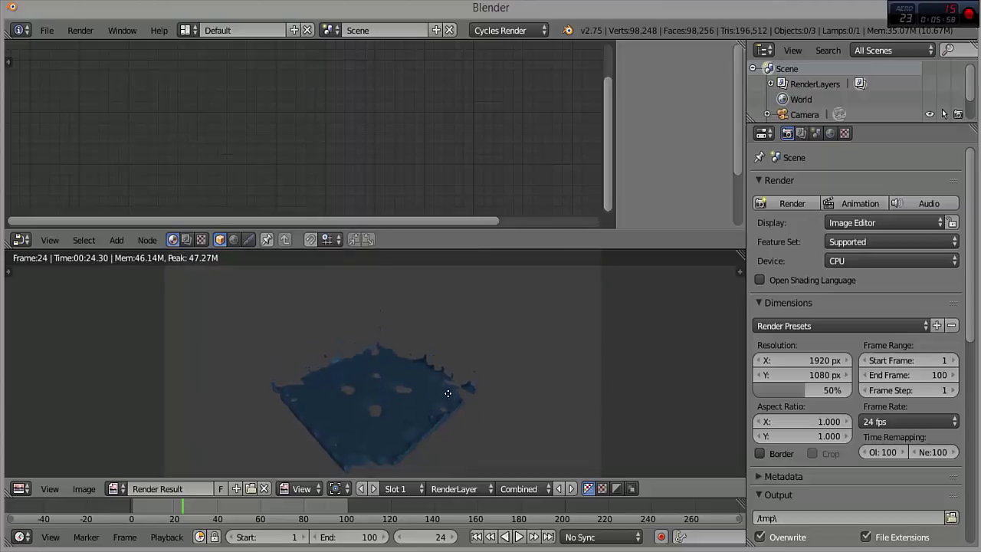
pyautogui.scroll(6, 450, 393)
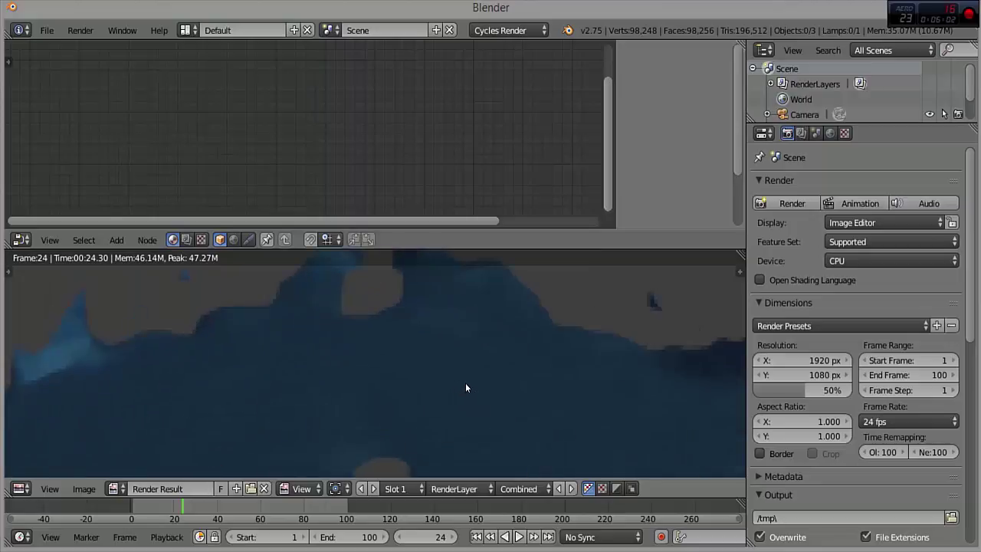
pyautogui.scroll(-8, 466, 382)
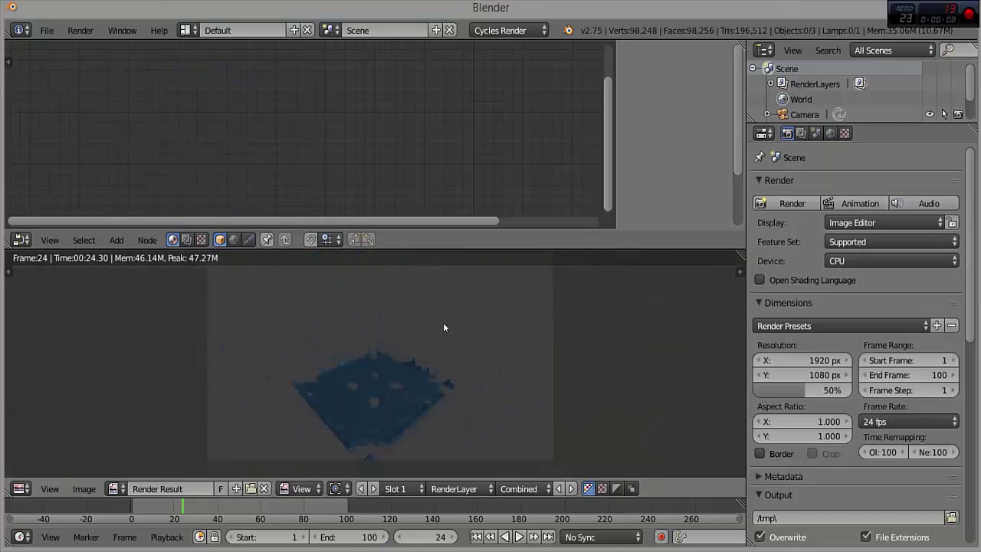